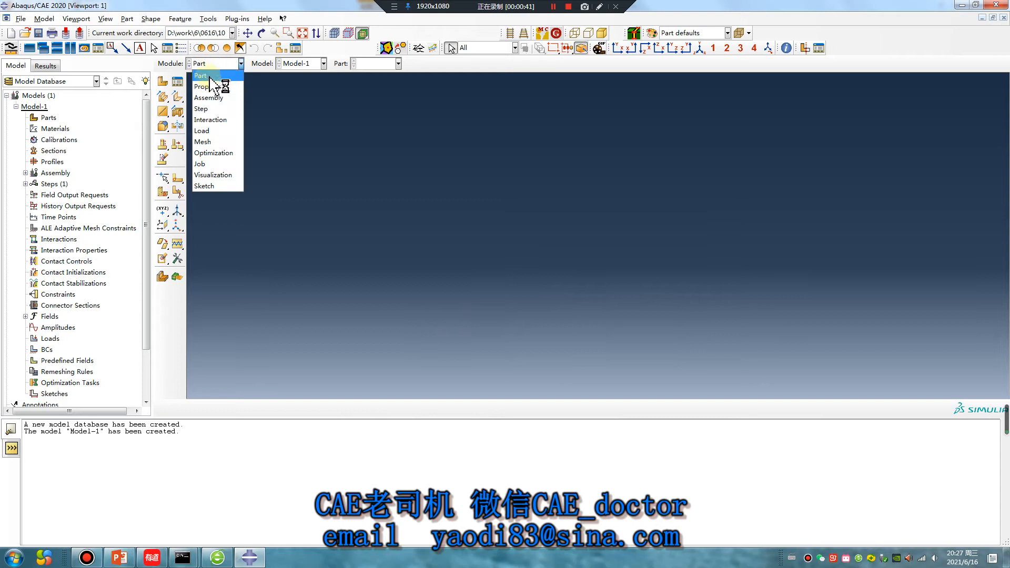
# Create a 3D deformable planar shell part with an approximate size of 200.
pyautogui.click(162, 81)
pyautogui.click(29, 237)
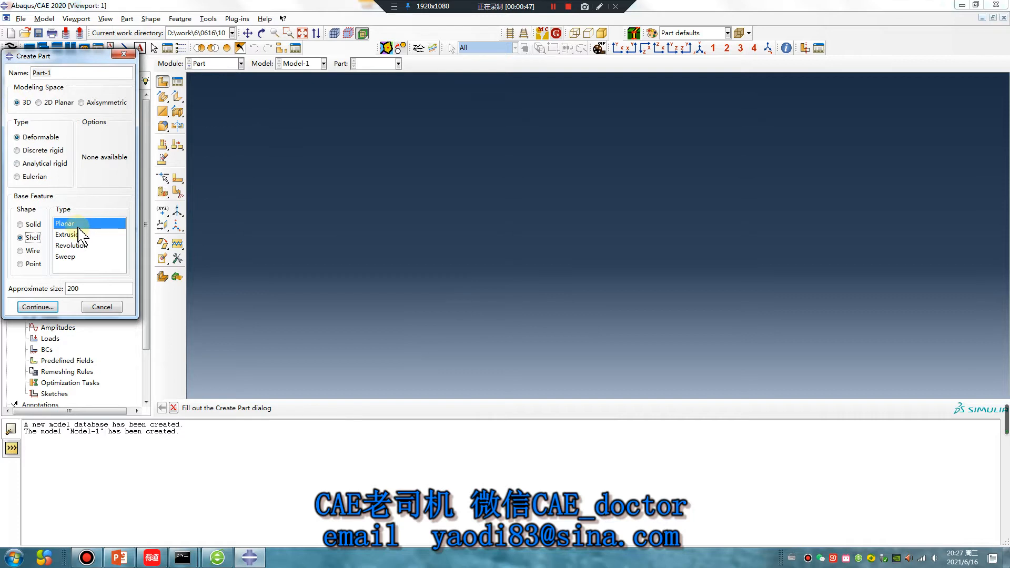
pyautogui.click(37, 307)
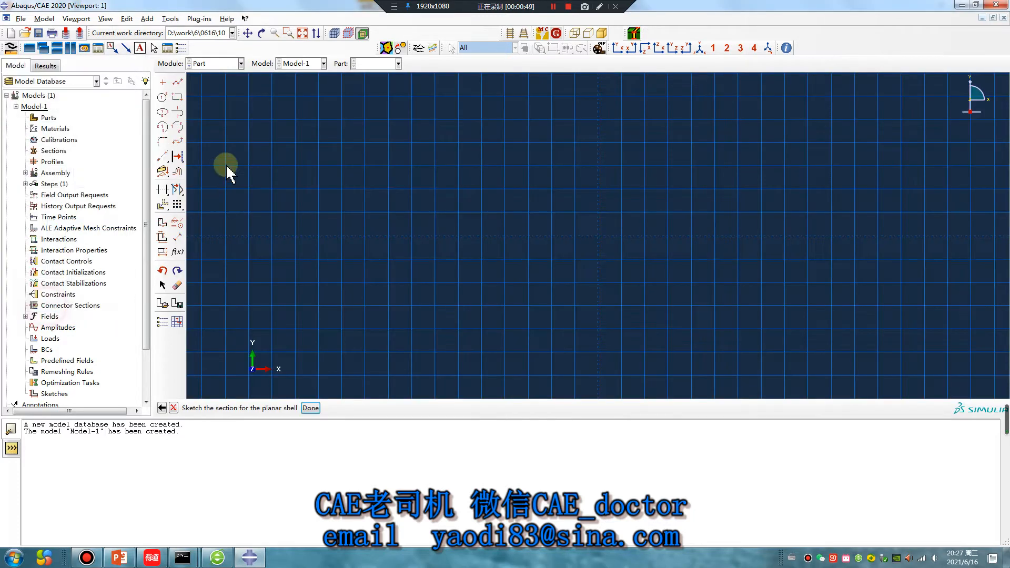
# Sketch a rectangle about 50 by 25 with one corner at the origin and finish the shell's section.
pyautogui.click(177, 97)
pyautogui.click(597, 236)
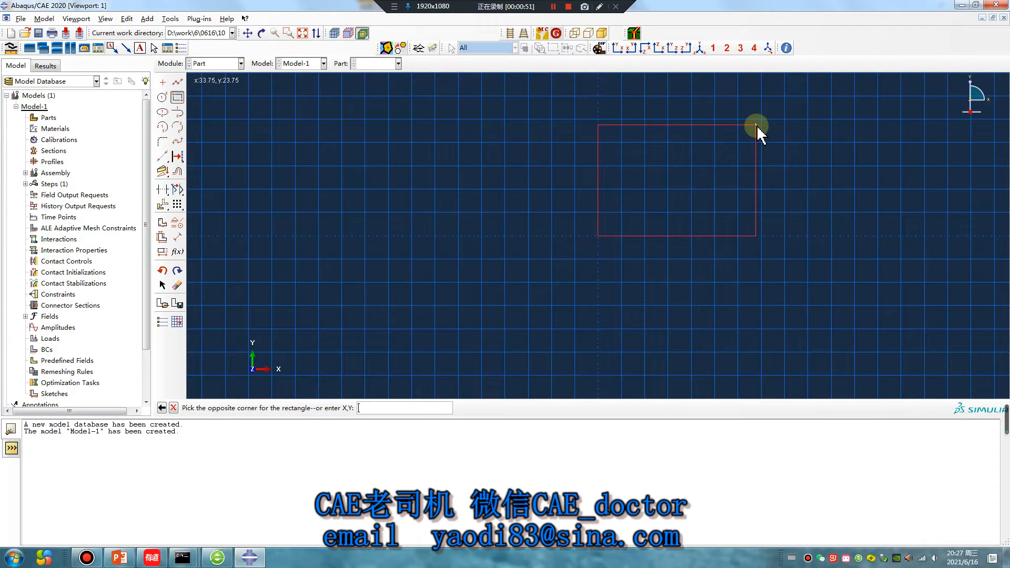
pyautogui.click(829, 121)
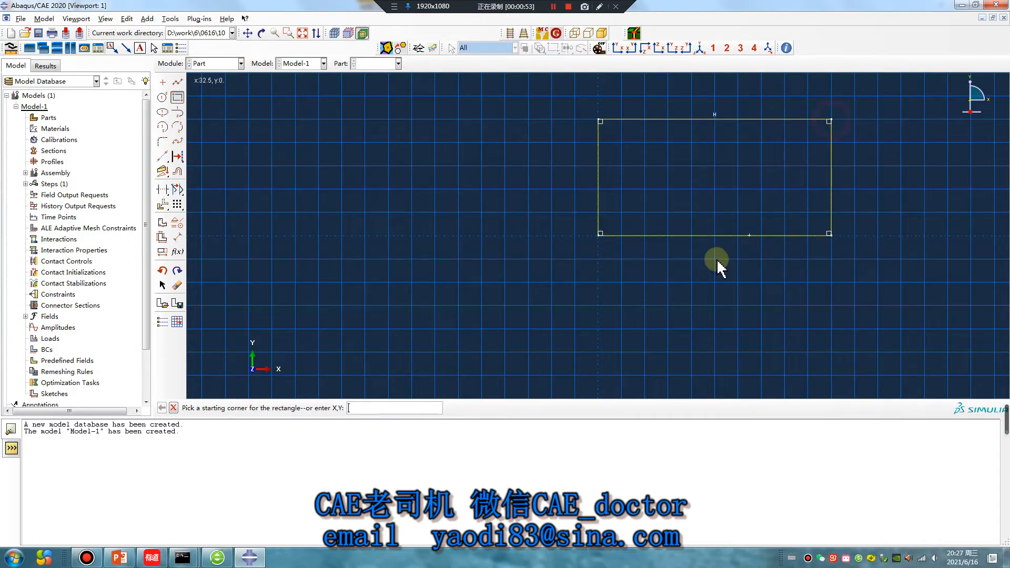
pyautogui.middleClick(495, 314)
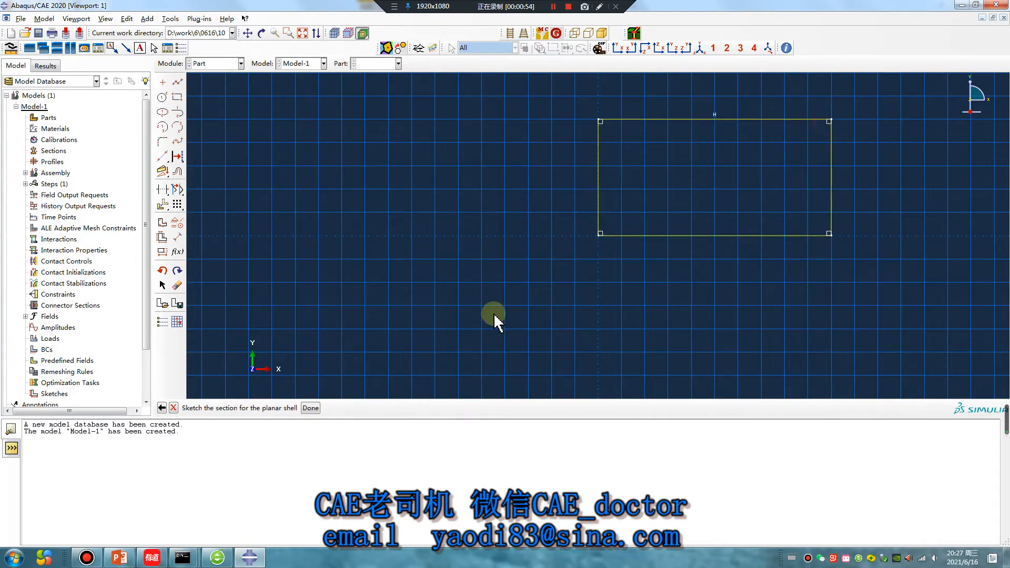
pyautogui.click(311, 409)
# In the Property module, copy the CFRP_mm material from the POLARIS_MAT_BASE_SI_mm library into the model.
pyautogui.click(213, 64)
pyautogui.click(216, 86)
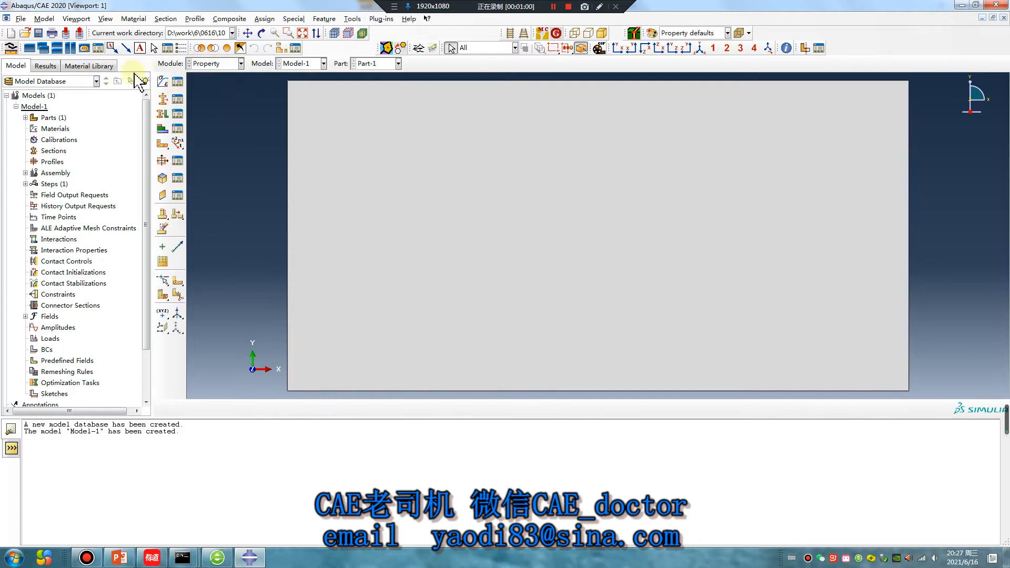
pyautogui.click(107, 66)
pyautogui.click(131, 82)
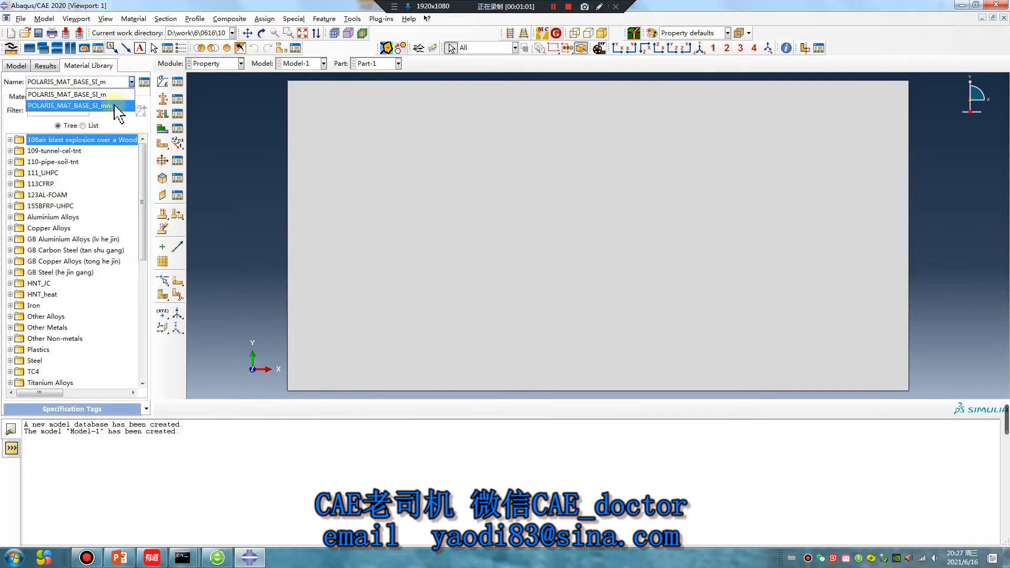
pyautogui.click(105, 102)
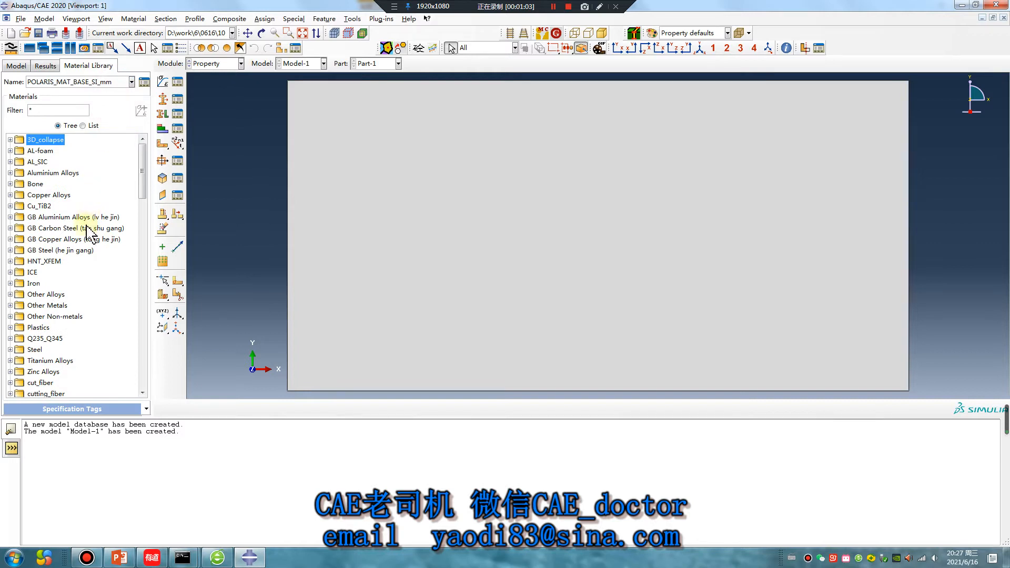
pyautogui.scroll(-7, 83, 265)
pyautogui.scroll(-4, 83, 265)
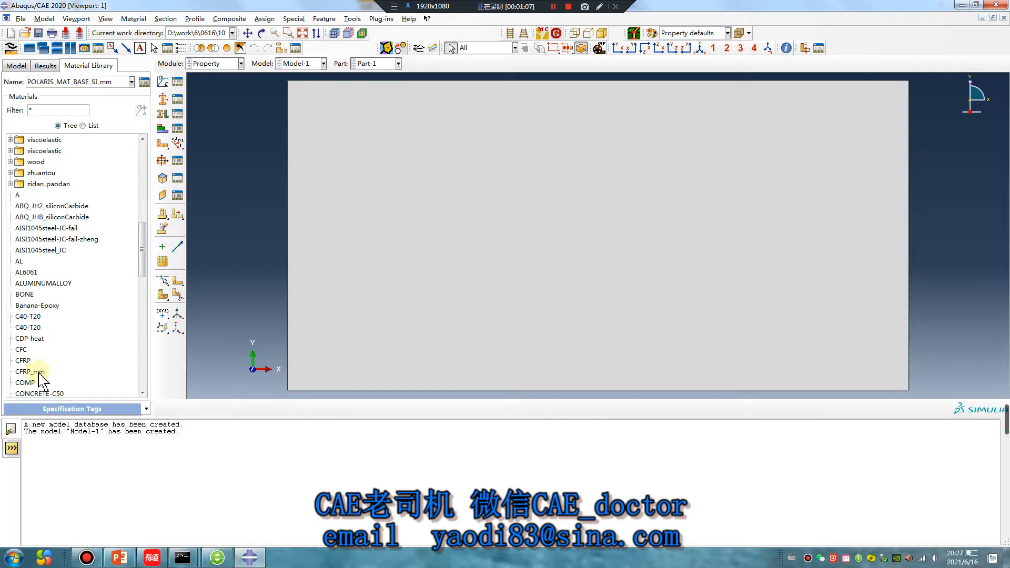
pyautogui.doubleClick(27, 372)
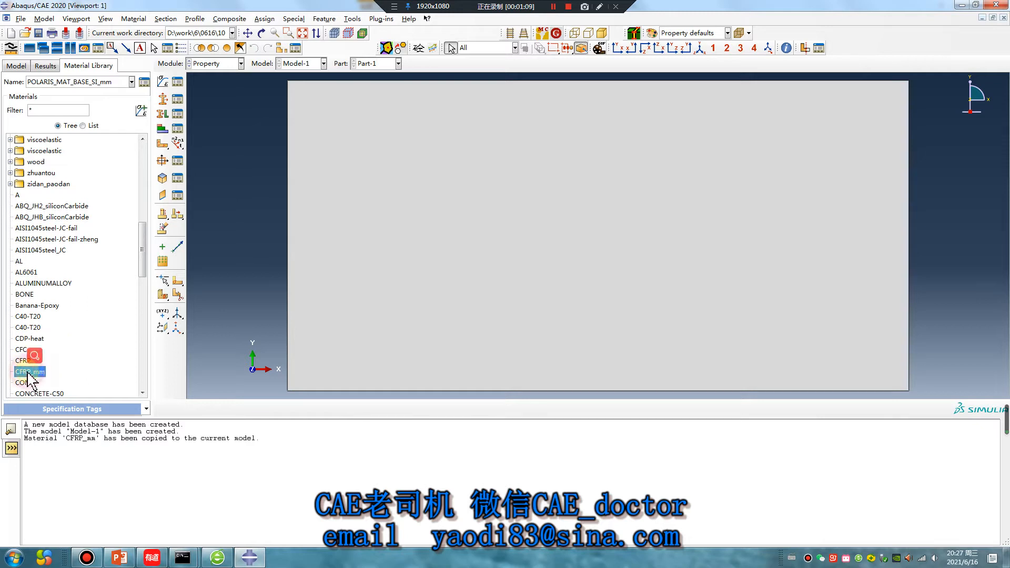
# Examine the CFRP_mm material's density, elastic, Hashin damage and damage evolution data.
pyautogui.click(178, 82)
pyautogui.doubleClick(261, 235)
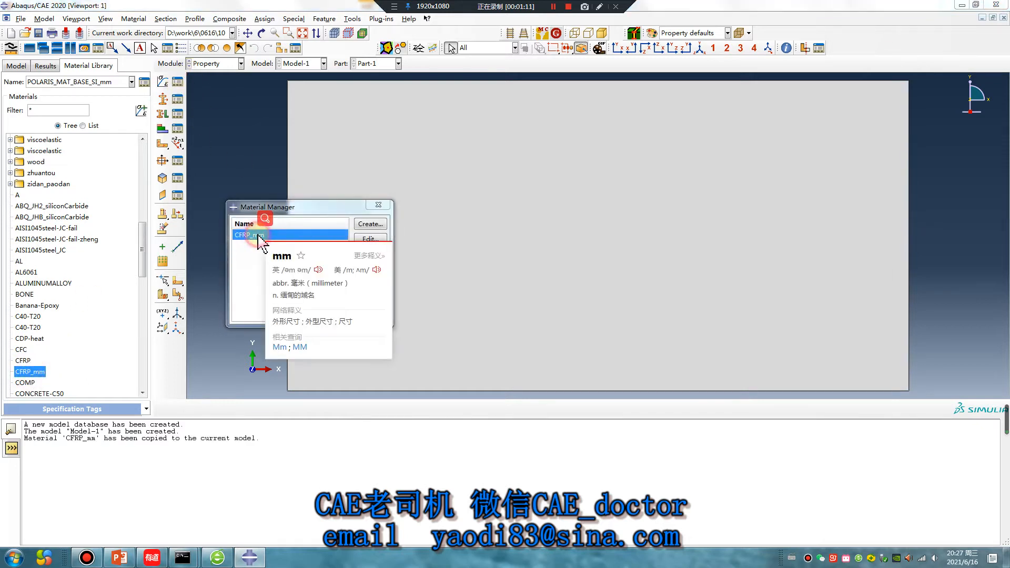
pyautogui.click(317, 139)
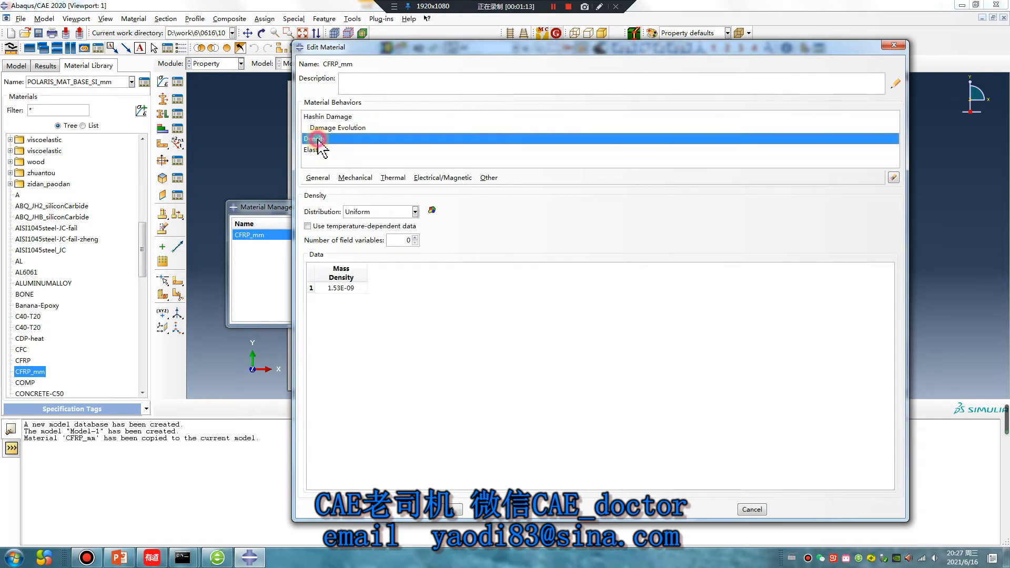
pyautogui.click(313, 150)
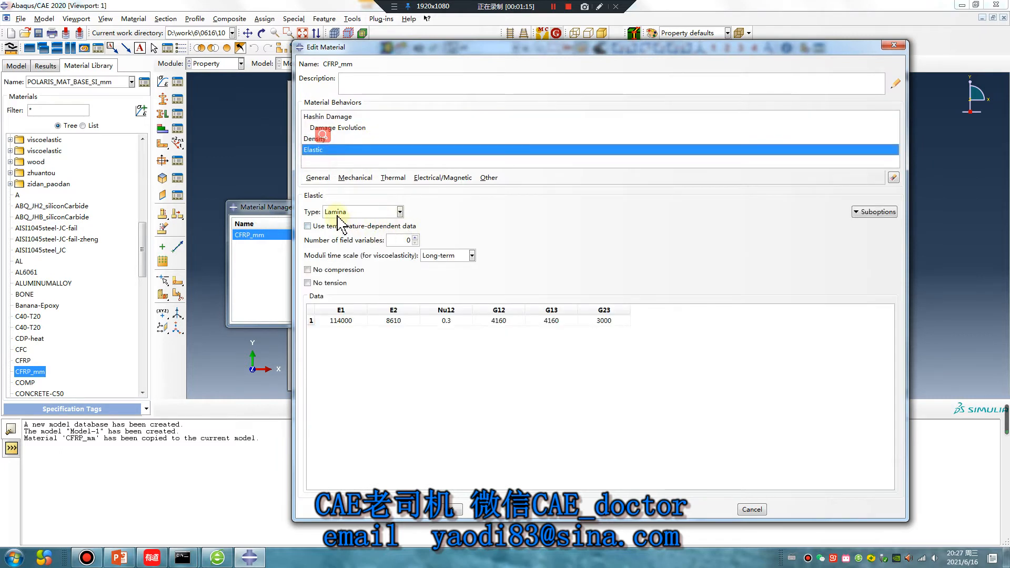
pyautogui.click(343, 320)
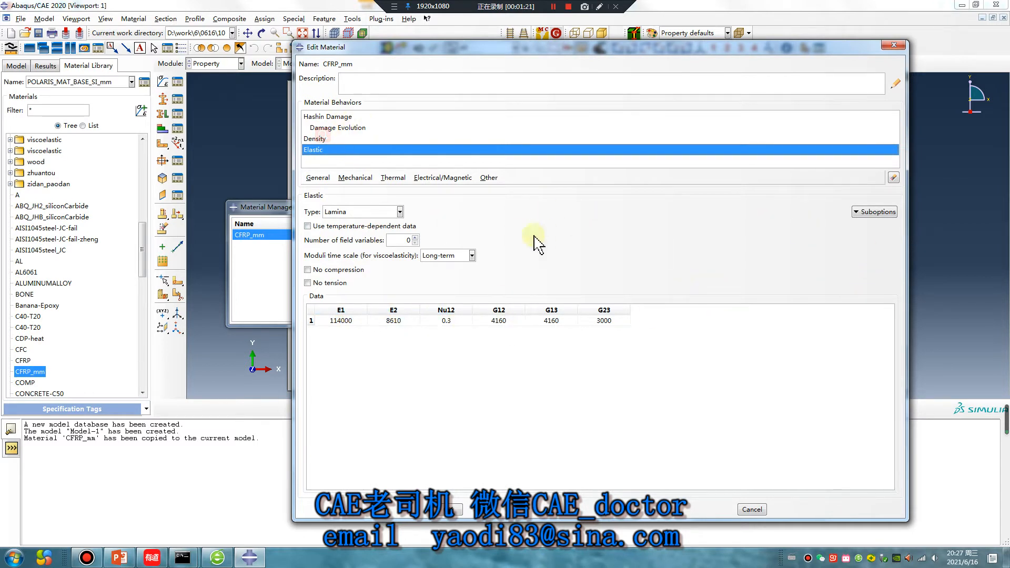
pyautogui.click(343, 119)
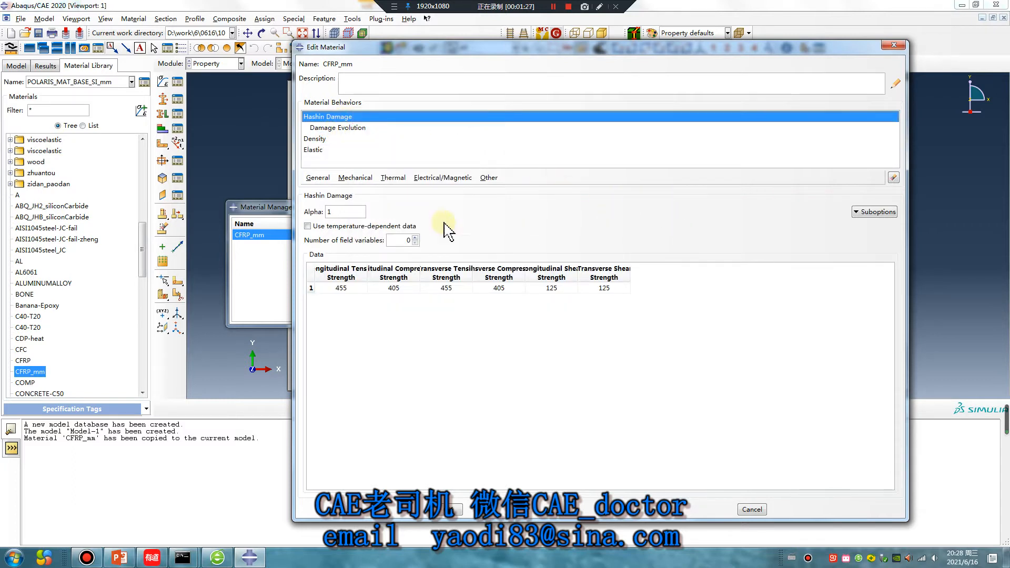
pyautogui.click(333, 128)
pyautogui.click(318, 150)
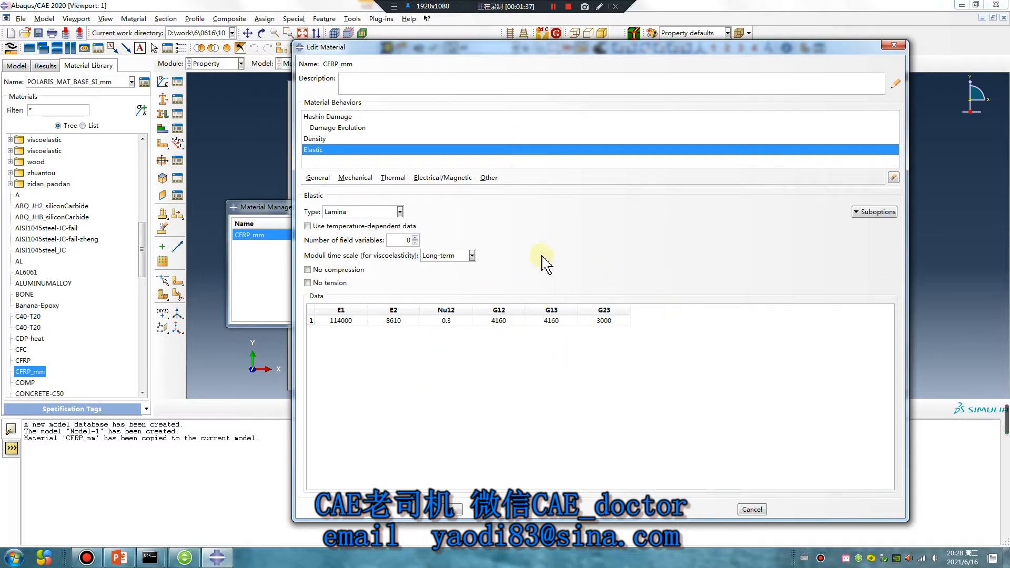
pyautogui.click(456, 509)
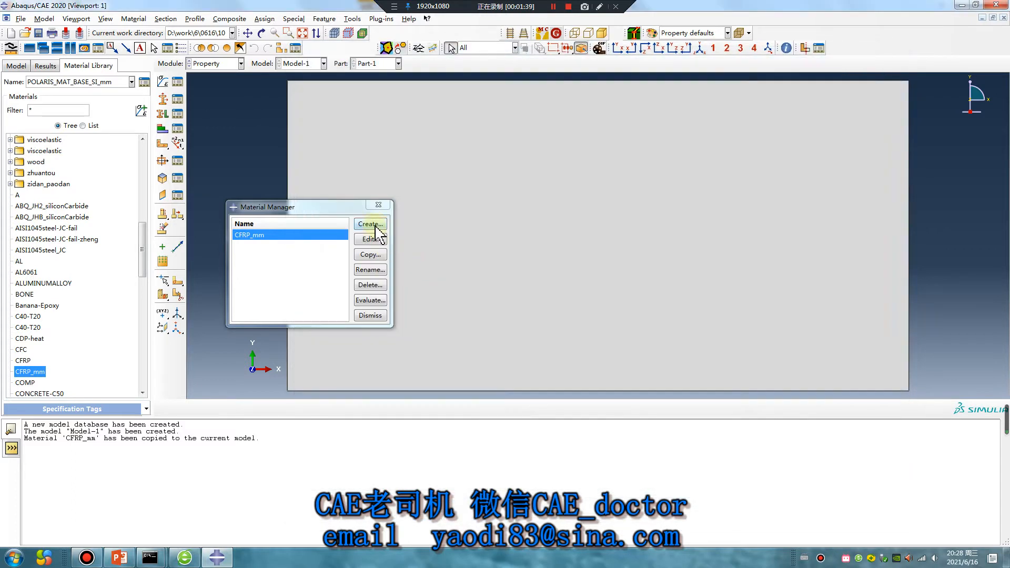
pyautogui.click(379, 206)
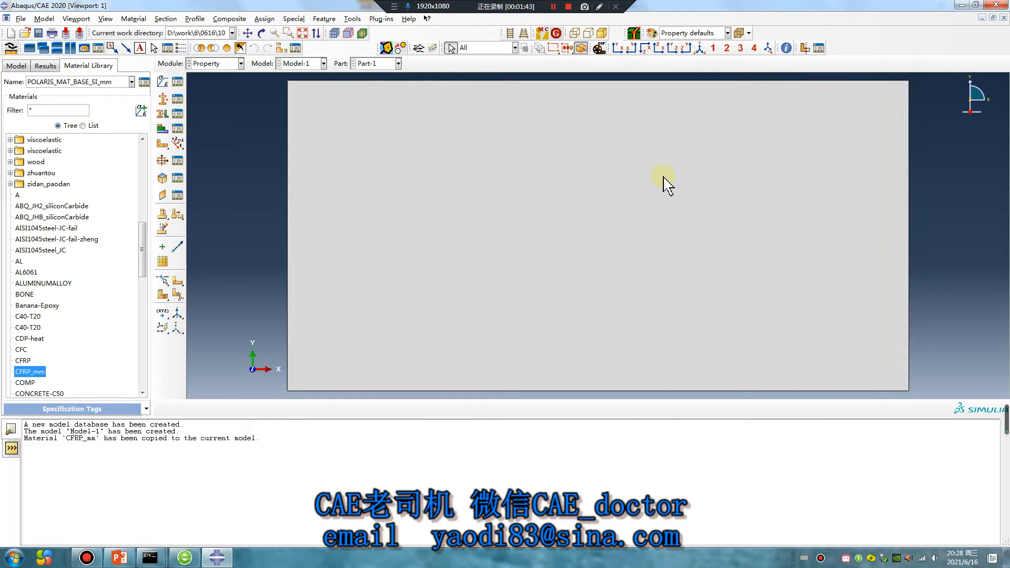
# Create a composite layup with conventional shell elements and an initial ply count of 4.
pyautogui.click(163, 129)
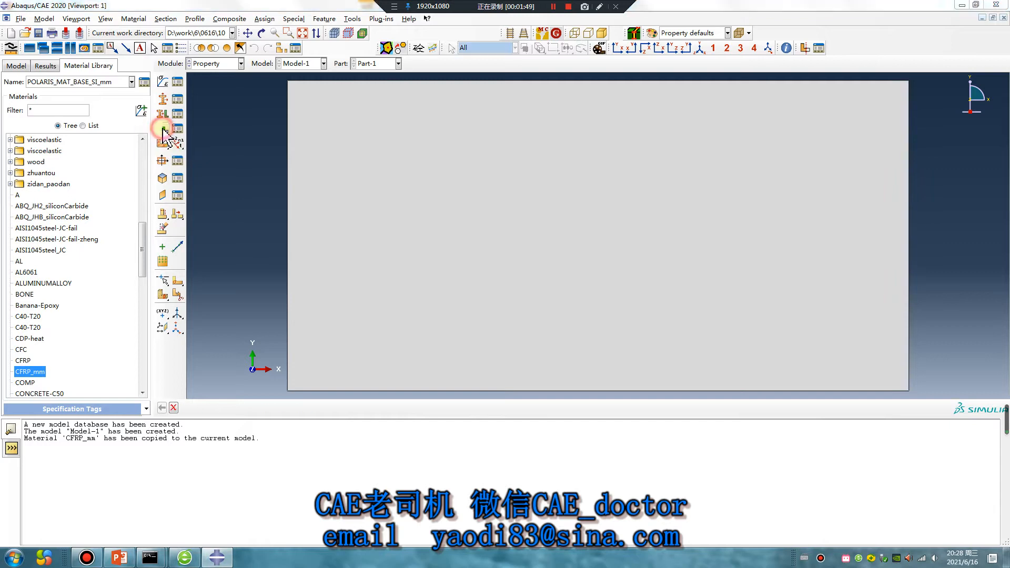
pyautogui.click(83, 118)
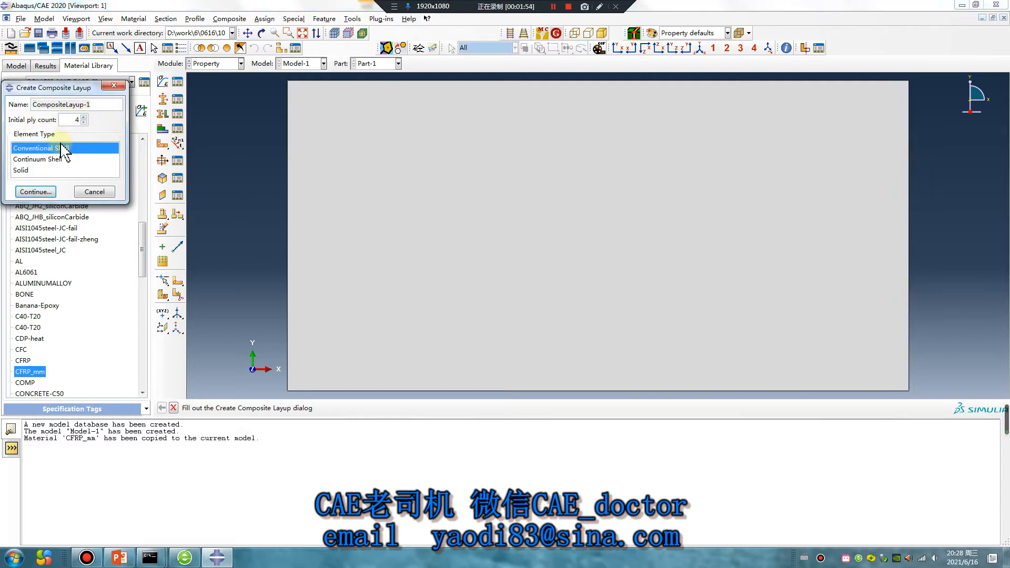
pyautogui.click(35, 192)
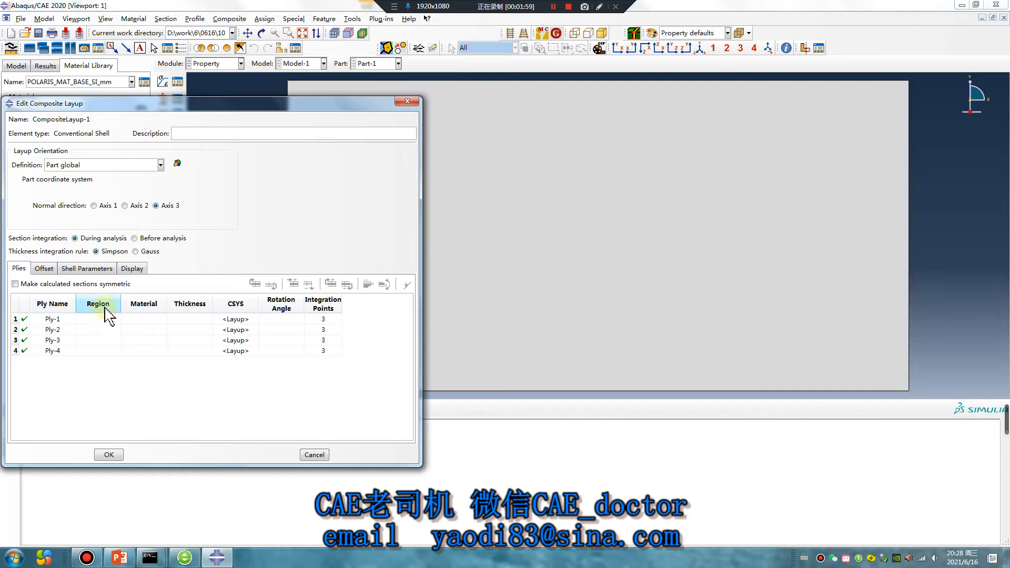
# Assign the whole rectangular shell as the region and CFRP_mm as the material for all four plies.
pyautogui.doubleClick(103, 309)
pyautogui.click(440, 225)
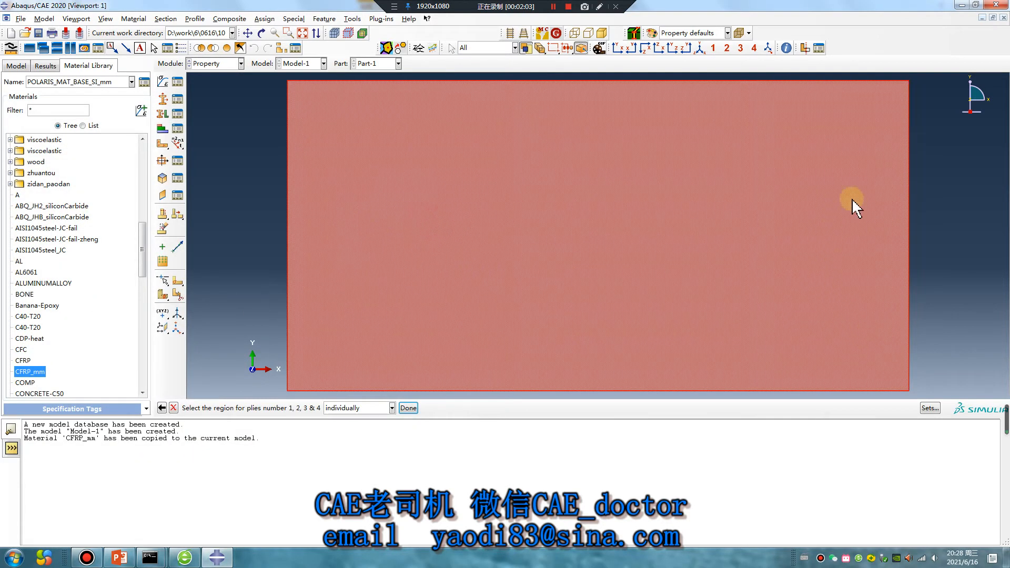
pyautogui.click(408, 409)
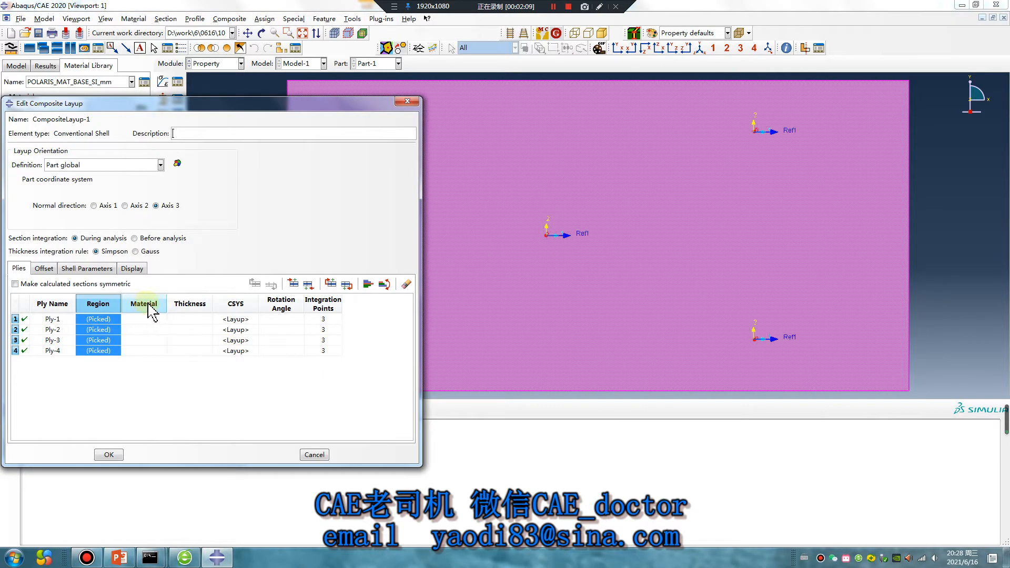
pyautogui.doubleClick(148, 304)
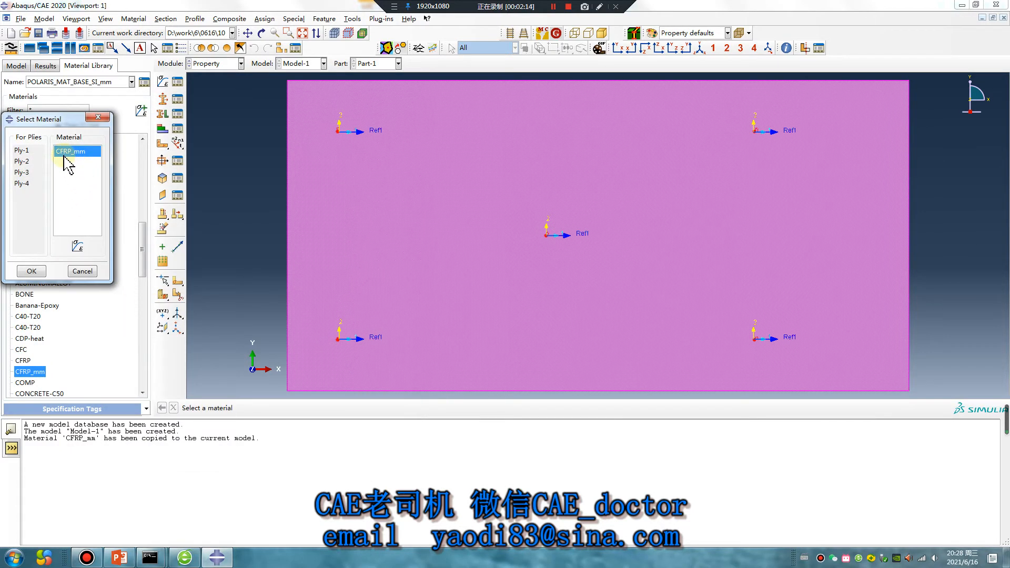
pyautogui.click(33, 271)
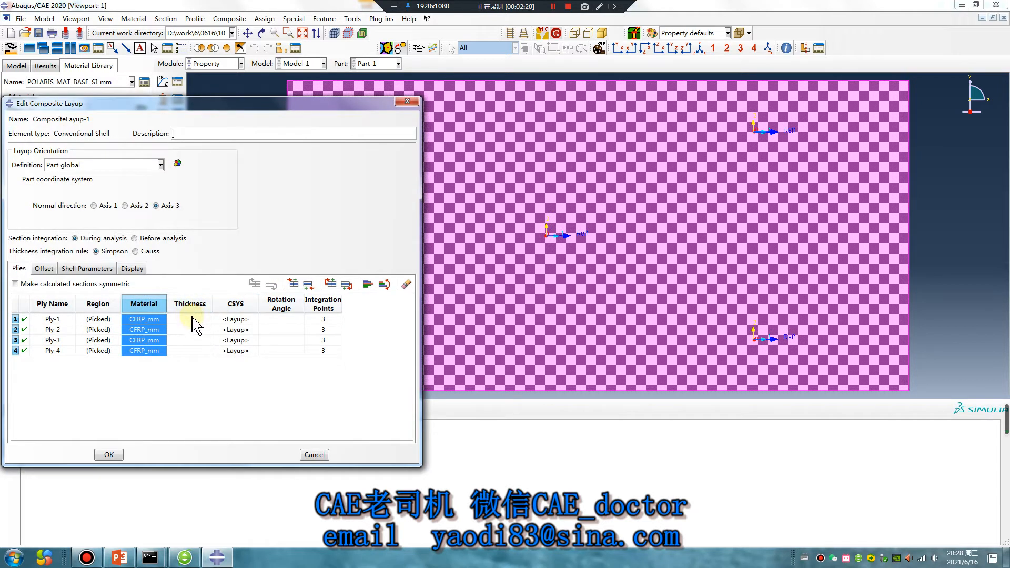
# Set the thickness of each of the four plies to 0.2.
pyautogui.keyDown('ctrl'); pyautogui.keyDown('alt'); pyautogui.moveTo(592, 309); pyautogui.dragTo(550, 264); pyautogui.keyUp('alt'); pyautogui.keyUp('ctrl')
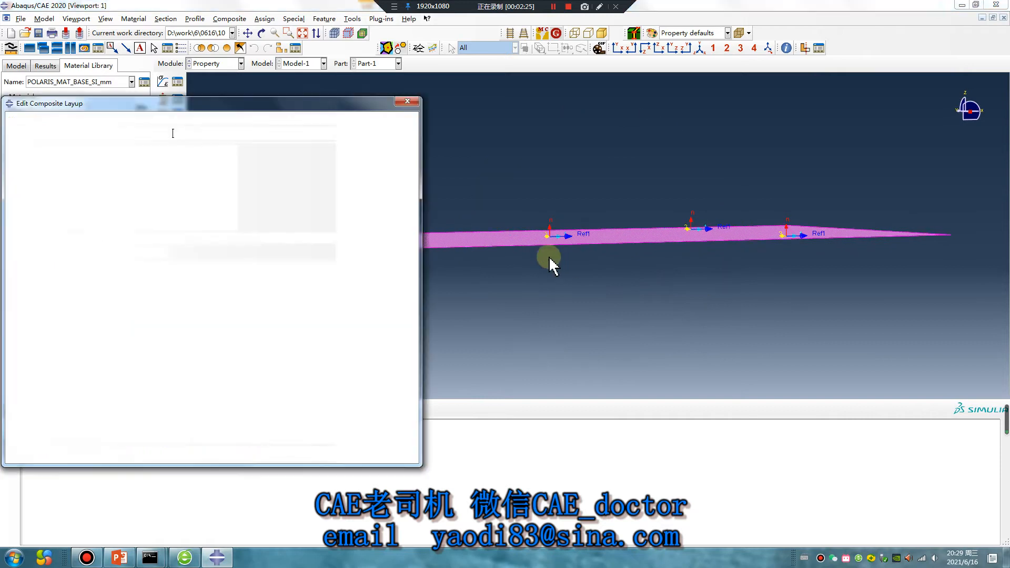
pyautogui.click(191, 320)
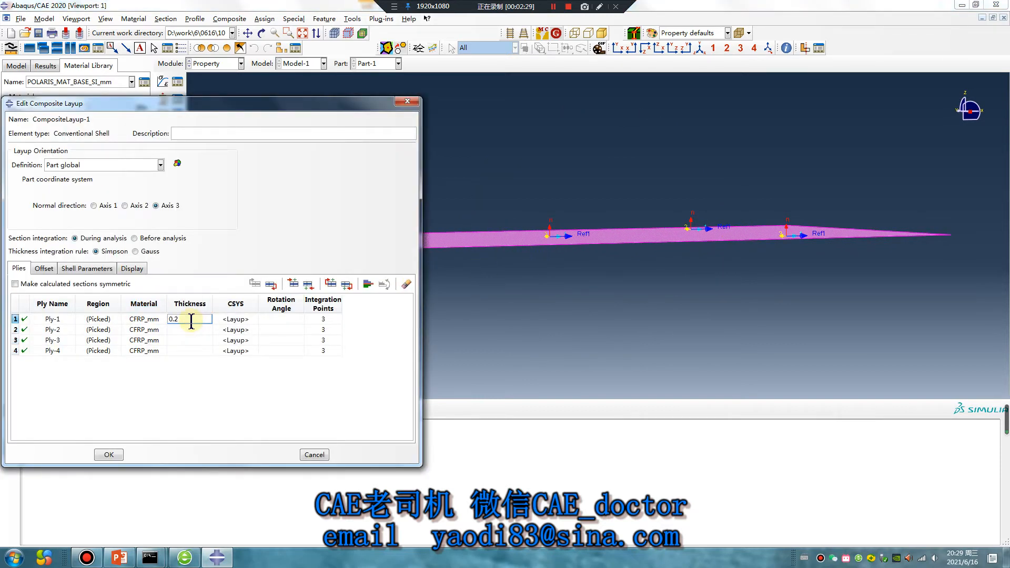
pyautogui.write('0.2')
pyautogui.click(186, 329)
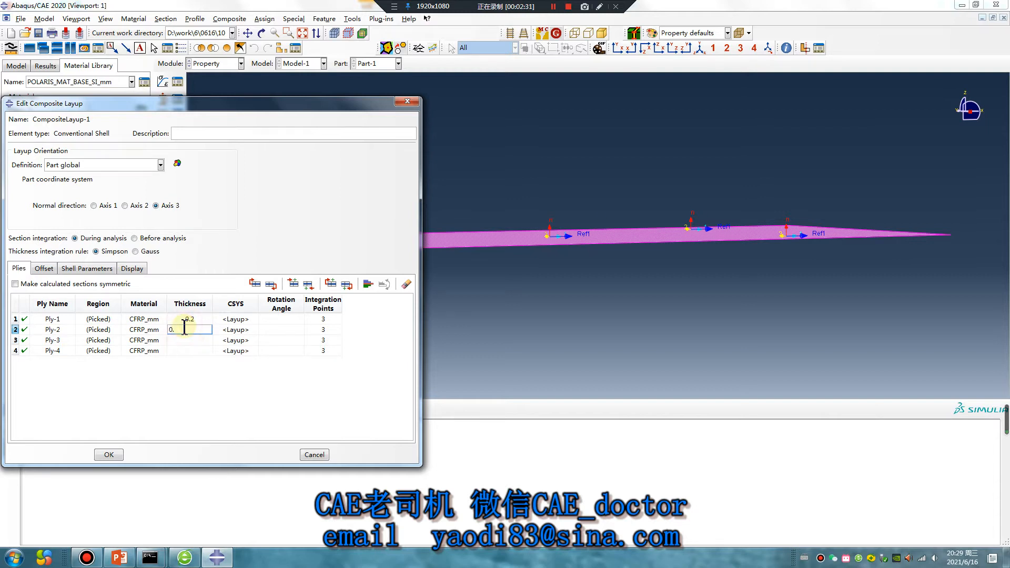
pyautogui.click(191, 341)
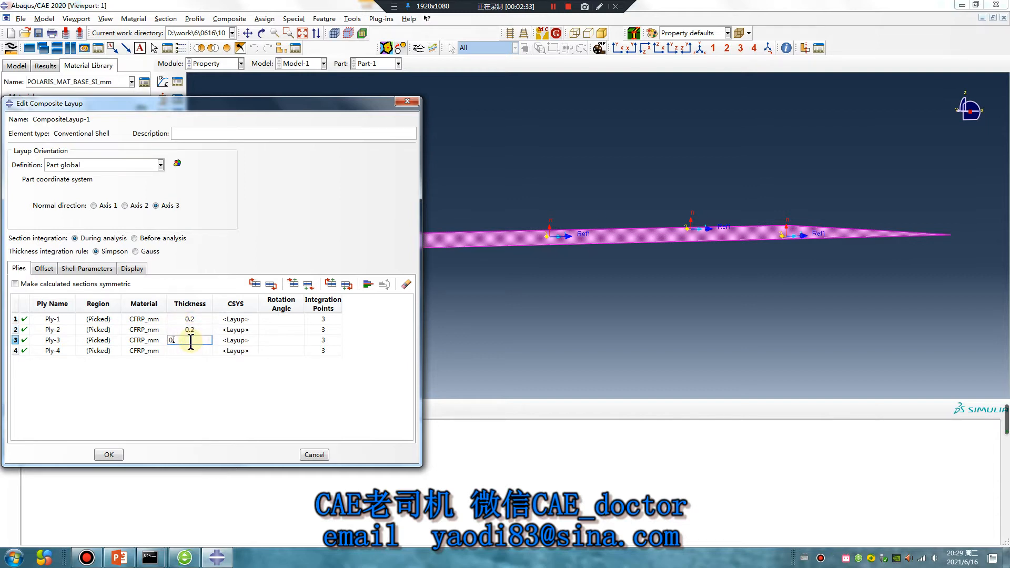
pyautogui.write('0.2')
pyautogui.click(190, 350)
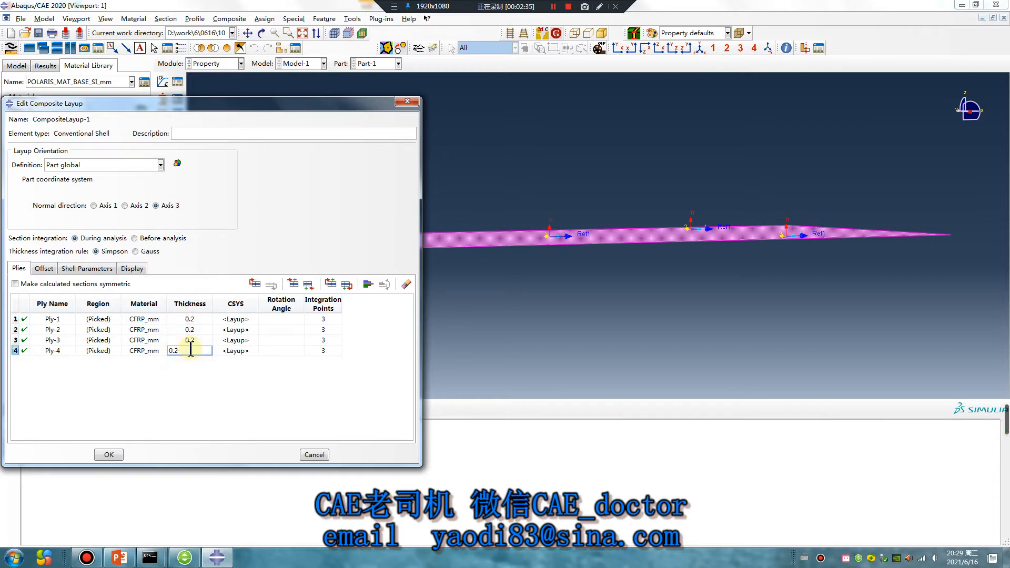
# Set the rotation angles of Ply-1 through Ply-4 to 0, 30, 45 and 90.
pyautogui.click(293, 318)
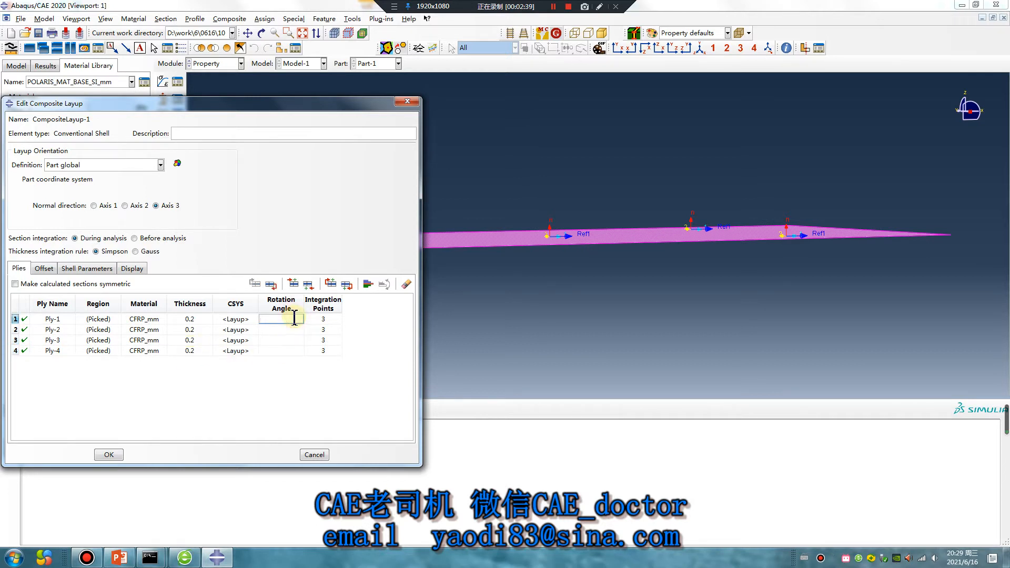
pyautogui.click(290, 329)
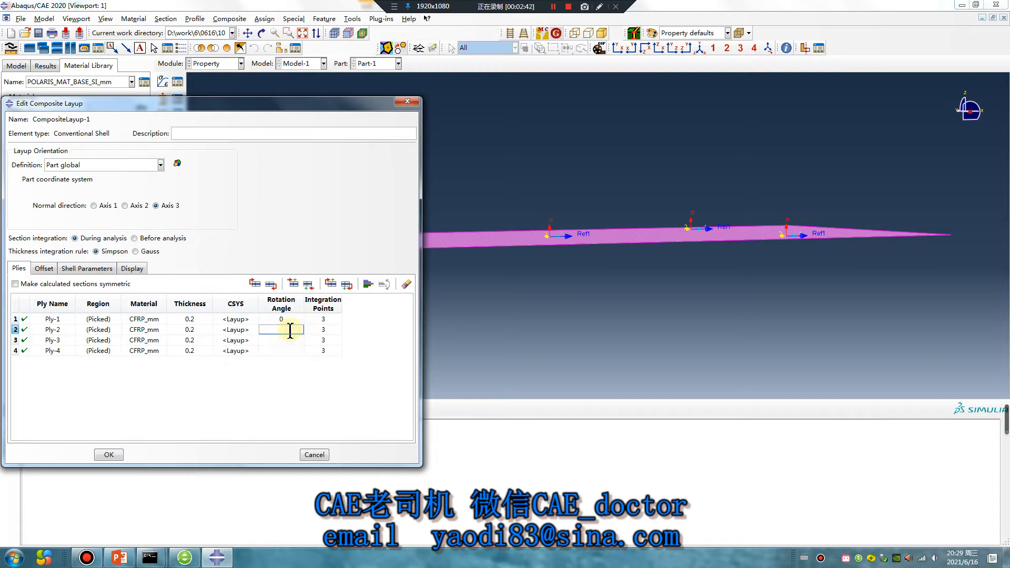
pyautogui.click(288, 339)
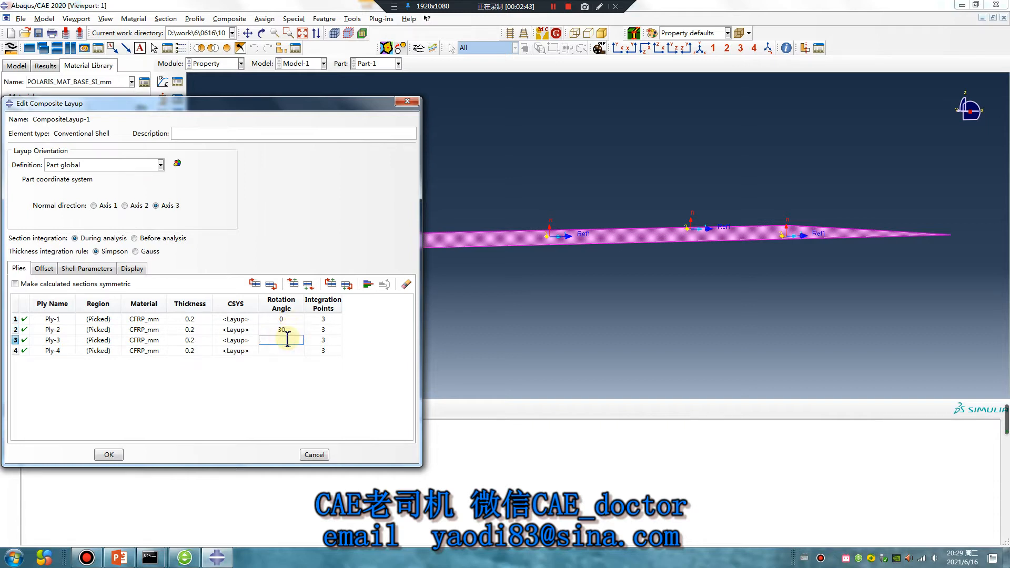
pyautogui.click(278, 351)
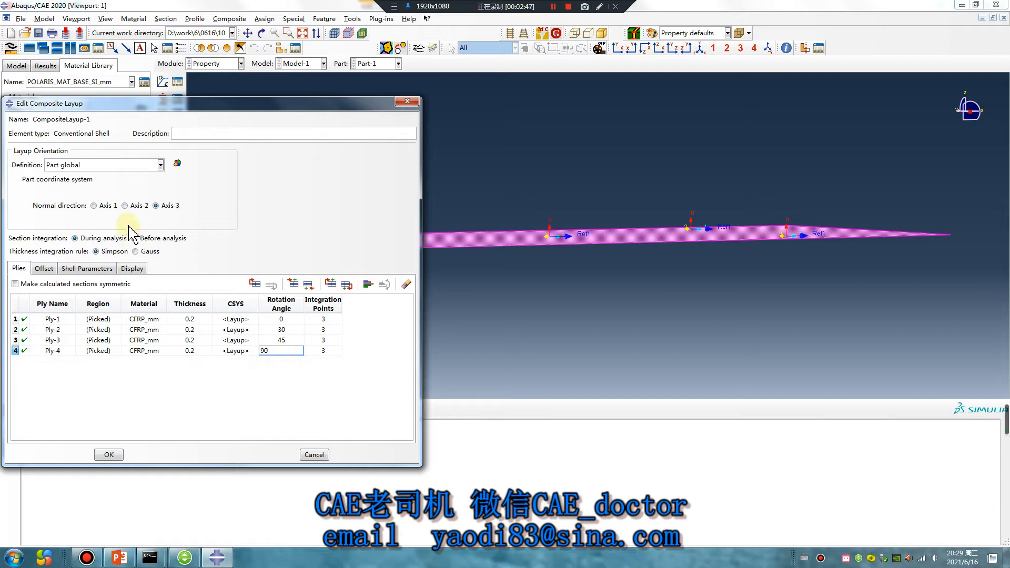
pyautogui.moveTo(604, 233)
pyautogui.keyDown('ctrl'); pyautogui.keyDown('alt'); pyautogui.mouseDown()
pyautogui.moveTo(603, 277)
pyautogui.moveTo(642, 265)
pyautogui.moveTo(661, 305)
pyautogui.moveTo(677, 293)
pyautogui.moveTo(595, 290)
pyautogui.moveTo(630, 258)
pyautogui.moveTo(604, 214)
pyautogui.mouseUp(); pyautogui.keyUp('alt'); pyautogui.keyUp('ctrl')
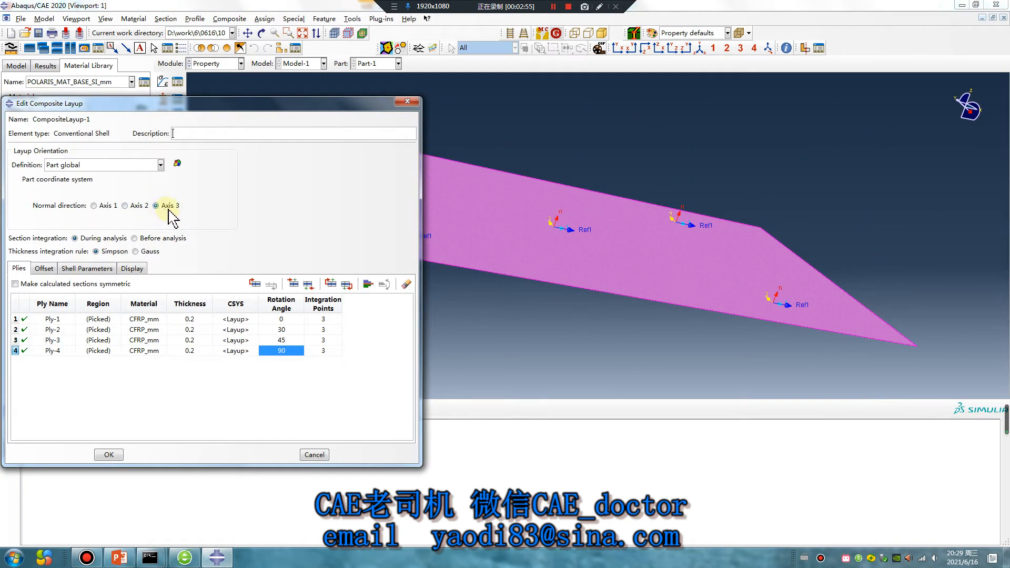
# Examine the layup's normal direction and reference axes on the plate from several viewing angles.
pyautogui.keyDown('ctrl'); pyautogui.keyDown('alt'); pyautogui.moveTo(598, 251); pyautogui.dragTo(551, 239); pyautogui.keyUp('alt'); pyautogui.keyUp('ctrl')
pyautogui.keyDown('ctrl'); pyautogui.keyDown('alt'); pyautogui.moveTo(647, 237); pyautogui.dragTo(559, 239); pyautogui.keyUp('alt'); pyautogui.keyUp('ctrl')
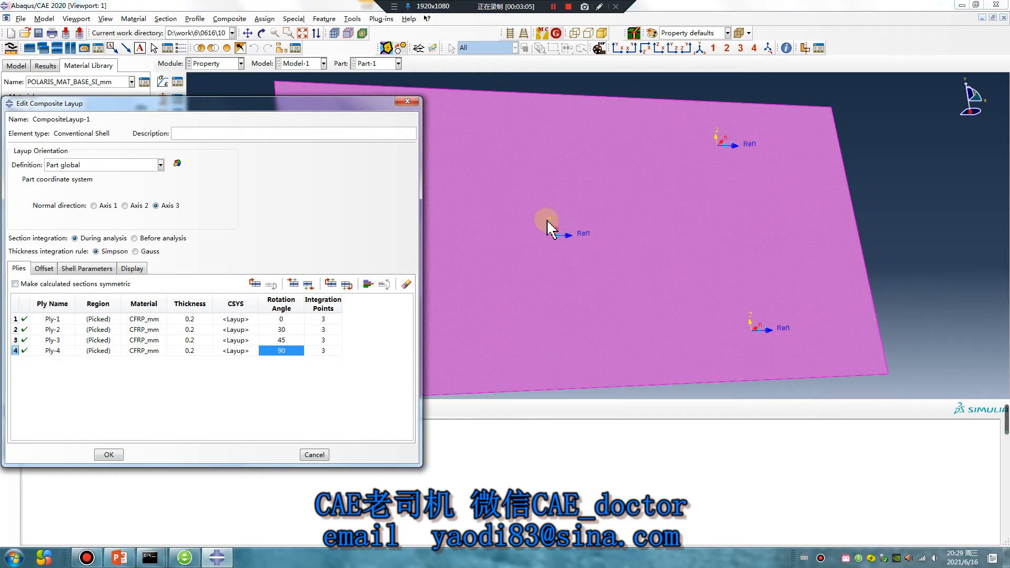
pyautogui.keyDown('ctrl'); pyautogui.keyDown('alt'); pyautogui.moveTo(643, 288); pyautogui.dragTo(627, 152); pyautogui.keyUp('alt'); pyautogui.keyUp('ctrl')
pyautogui.keyDown('ctrl'); pyautogui.keyDown('alt'); pyautogui.moveTo(628, 219); pyautogui.dragTo(578, 213); pyautogui.keyUp('alt'); pyautogui.keyUp('ctrl')
pyautogui.keyDown('ctrl'); pyautogui.keyDown('alt'); pyautogui.moveTo(637, 201); pyautogui.dragTo(576, 154); pyautogui.keyUp('alt'); pyautogui.keyUp('ctrl')
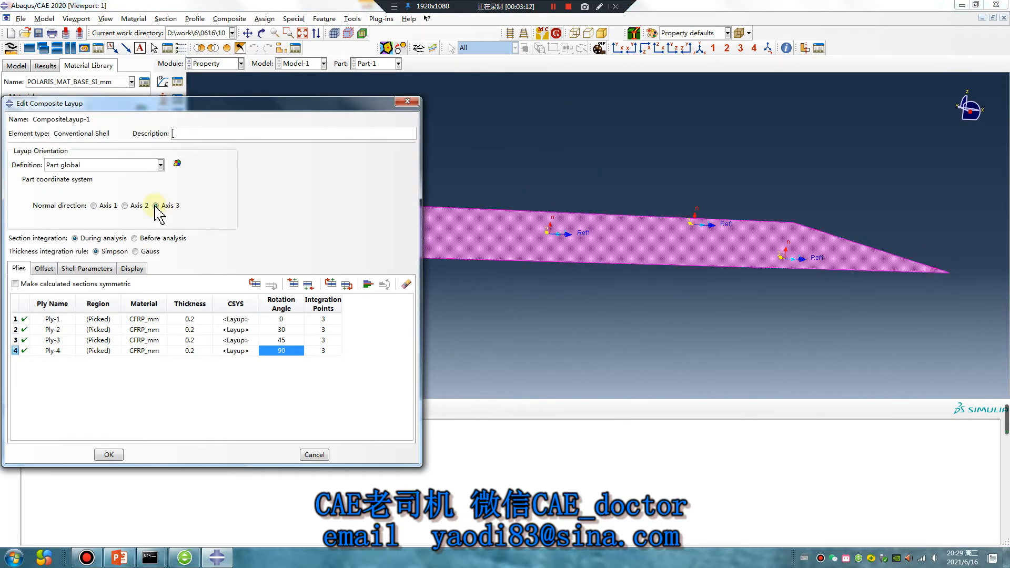
pyautogui.keyDown('ctrl'); pyautogui.keyDown('alt'); pyautogui.moveTo(625, 207); pyautogui.dragTo(541, 226); pyautogui.keyUp('alt'); pyautogui.keyUp('ctrl')
pyautogui.keyDown('ctrl'); pyautogui.keyDown('alt'); pyautogui.moveTo(625, 197); pyautogui.dragTo(591, 444); pyautogui.keyUp('alt'); pyautogui.keyUp('ctrl')
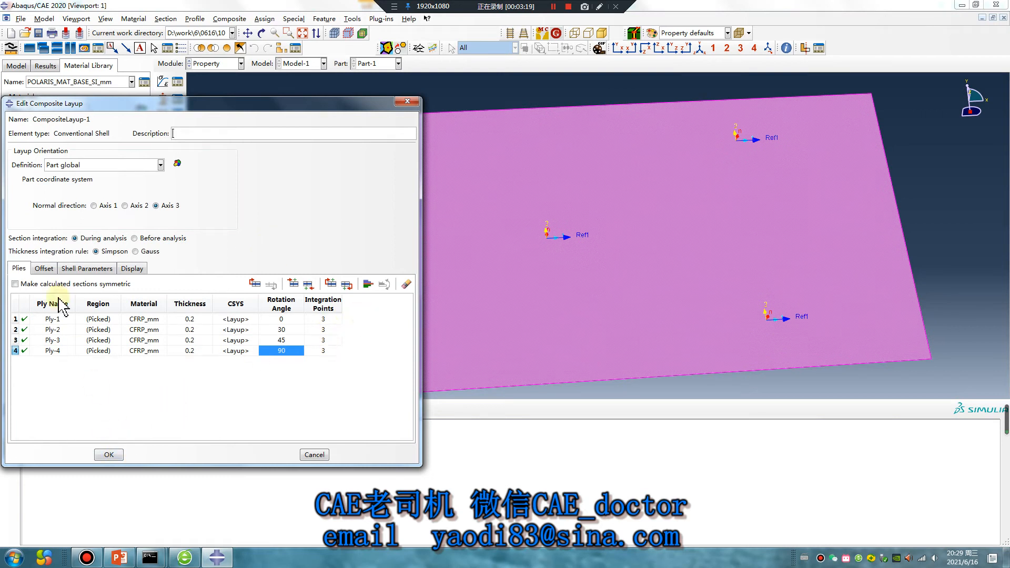
# Review the shell offset options, keep Middle surface as the reference surface, and confirm the composite layup.
pyautogui.click(46, 270)
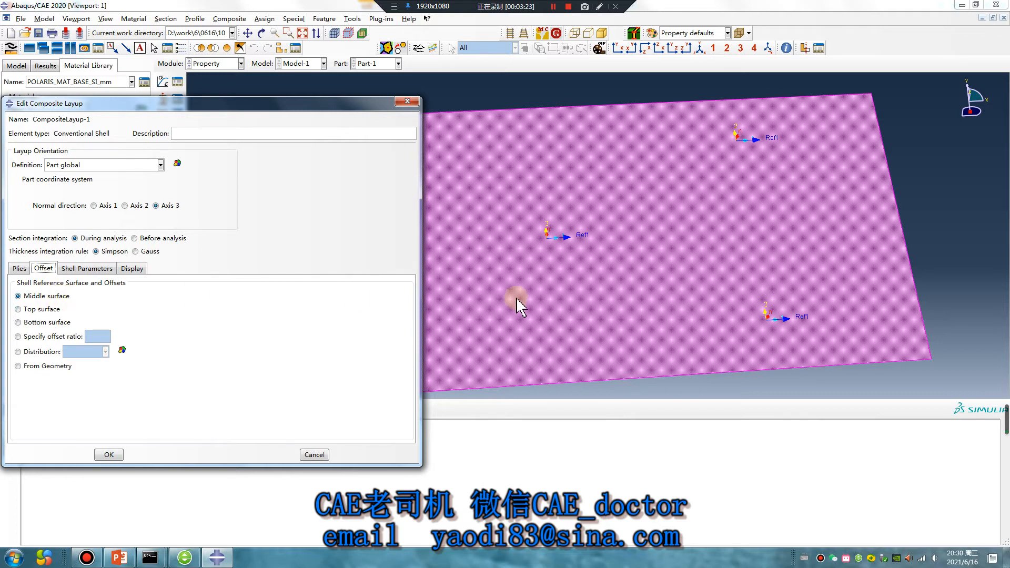
pyautogui.keyDown('ctrl'); pyautogui.keyDown('alt'); pyautogui.moveTo(602, 298); pyautogui.dragTo(611, 195); pyautogui.keyUp('alt'); pyautogui.keyUp('ctrl')
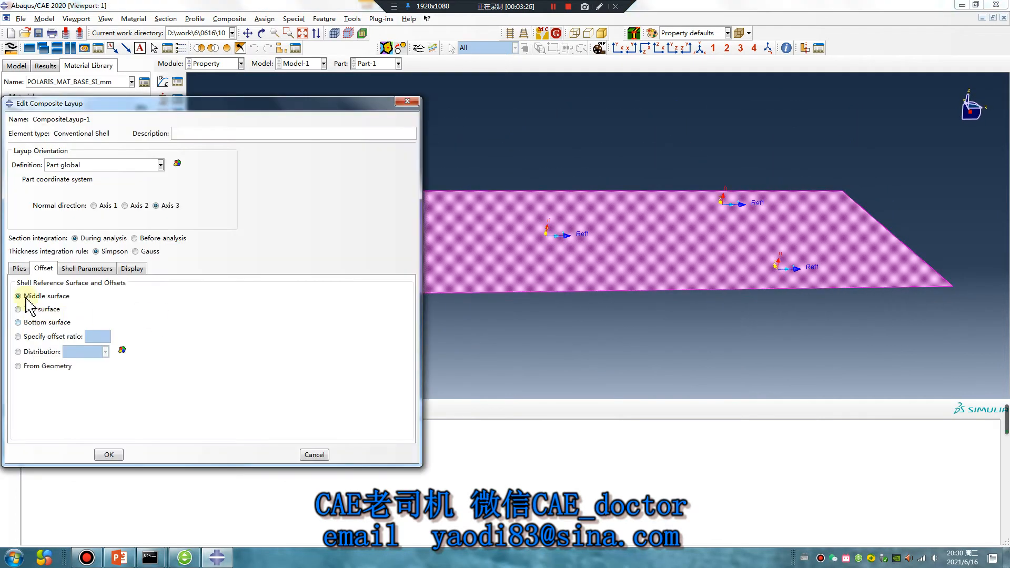
pyautogui.keyDown('ctrl'); pyautogui.keyDown('alt'); pyautogui.moveTo(538, 293); pyautogui.dragTo(518, 238); pyautogui.keyUp('alt'); pyautogui.keyUp('ctrl')
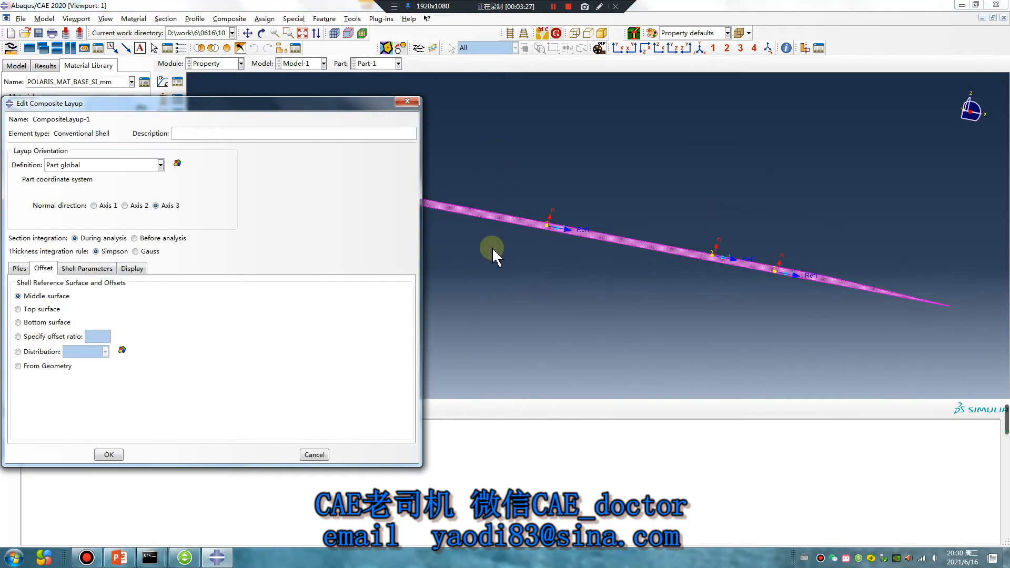
pyautogui.click(18, 310)
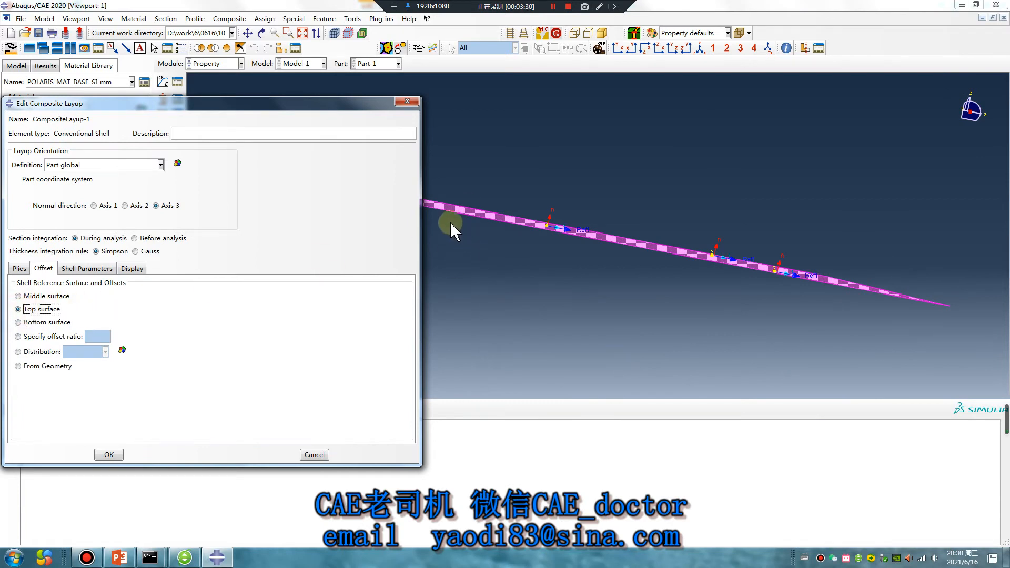
pyautogui.click(18, 322)
pyautogui.click(18, 297)
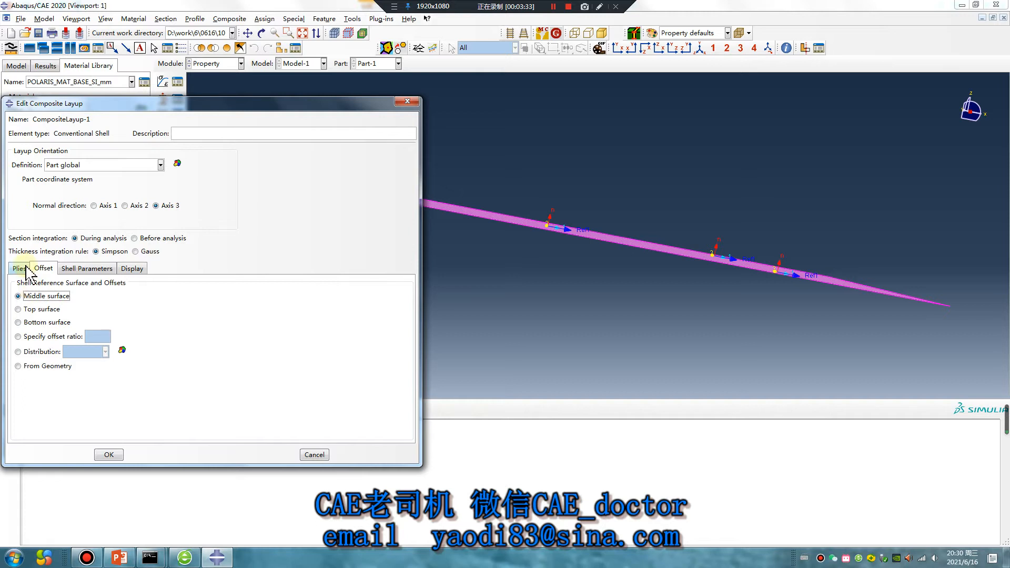
pyautogui.click(19, 268)
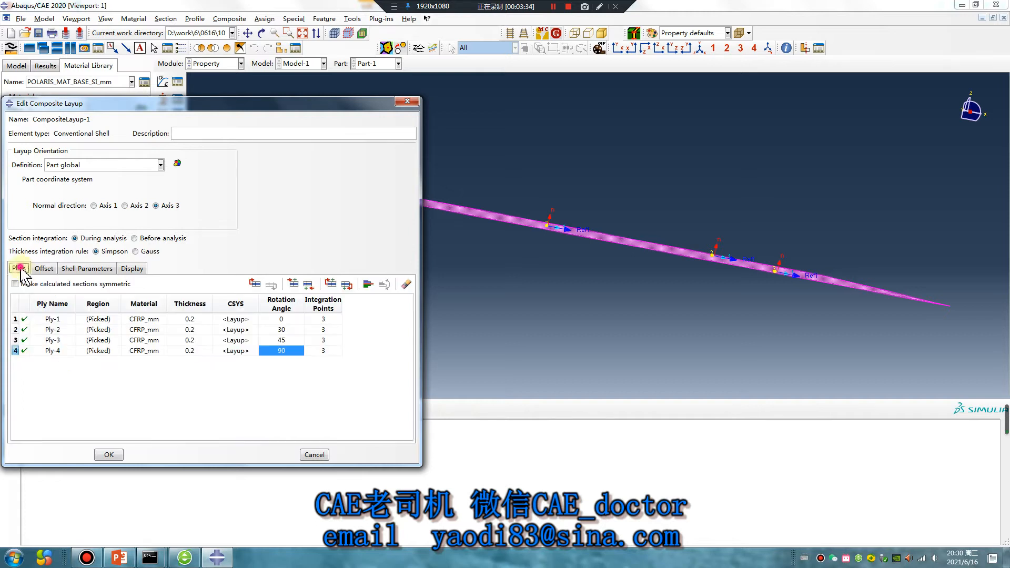
pyautogui.click(112, 455)
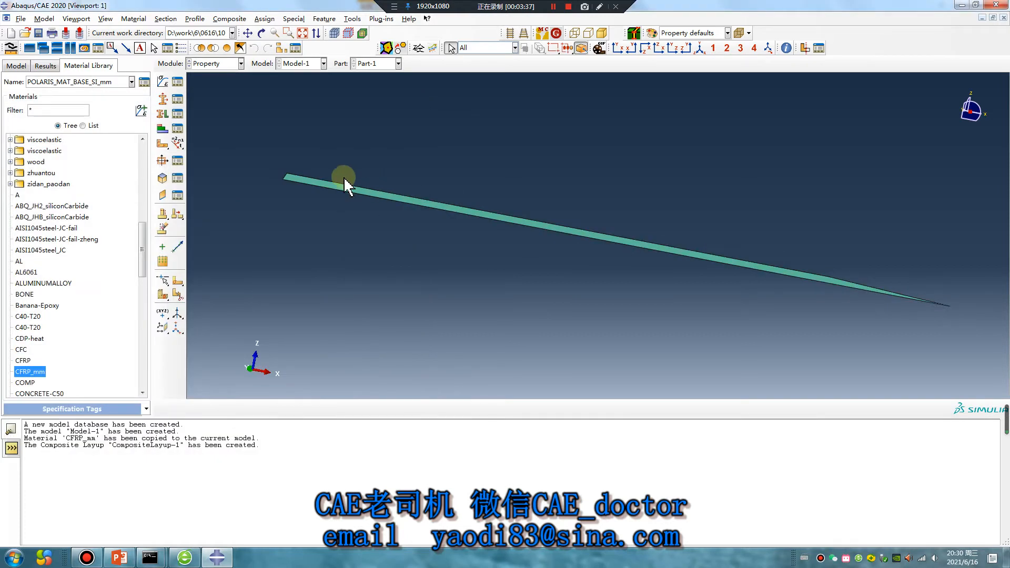
# Create an instance of the plate part in the assembly.
pyautogui.click(215, 63)
pyautogui.click(210, 98)
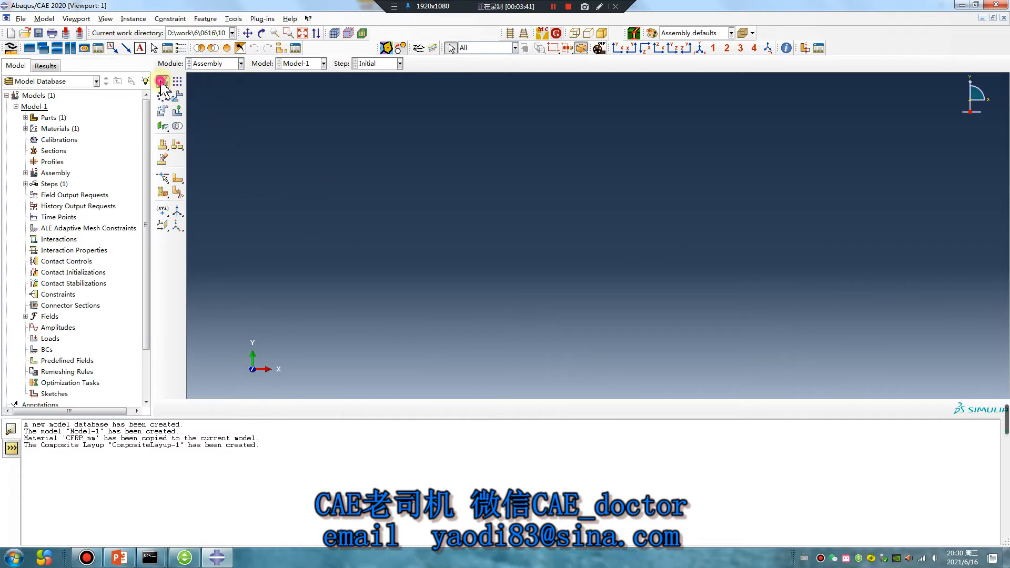
pyautogui.click(163, 81)
pyautogui.click(30, 339)
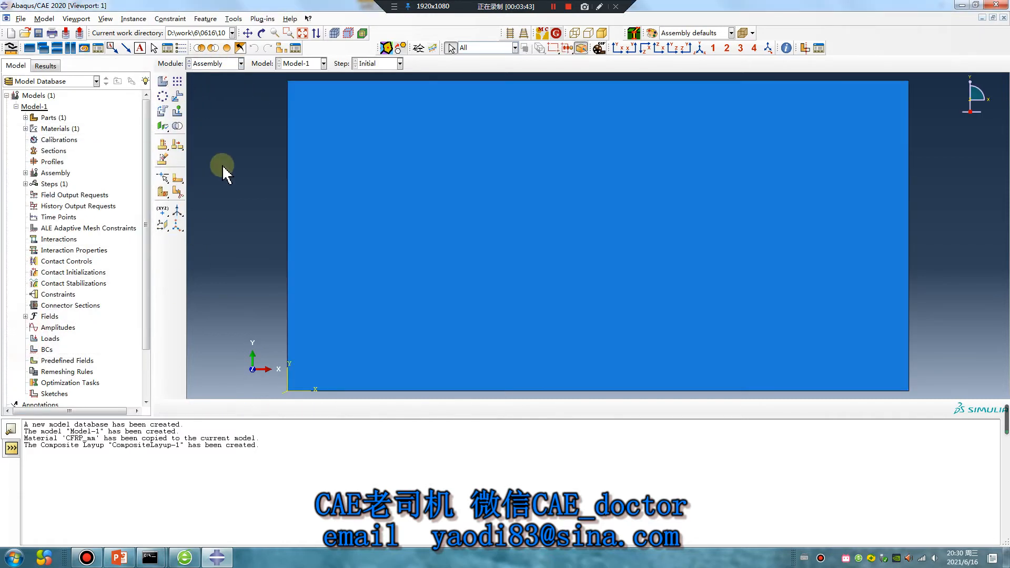
# Create a Static, General step after the Initial step with Nlgeom switched on.
pyautogui.click(231, 64)
pyautogui.click(203, 109)
pyautogui.click(163, 81)
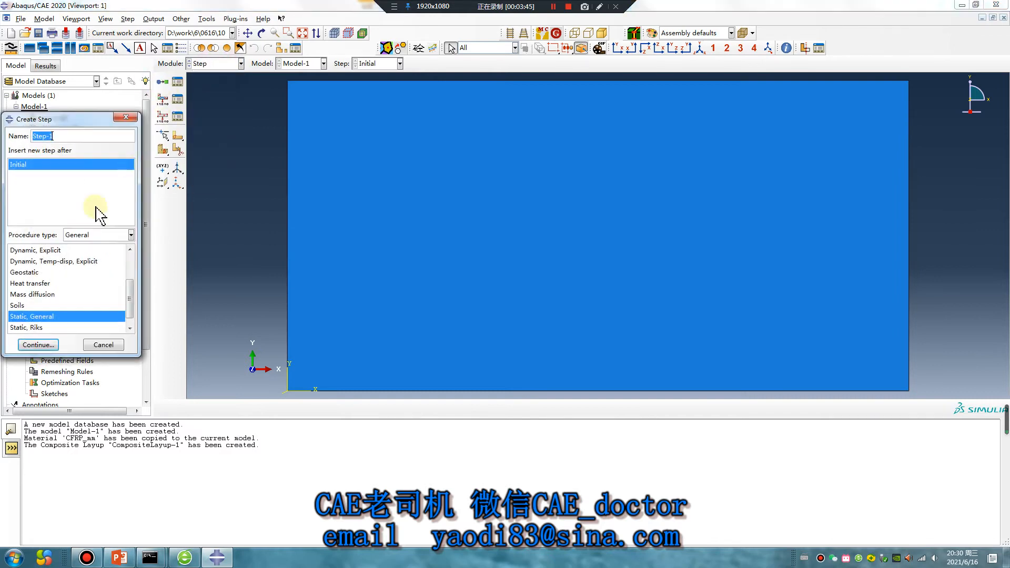
pyautogui.click(45, 346)
pyautogui.click(273, 236)
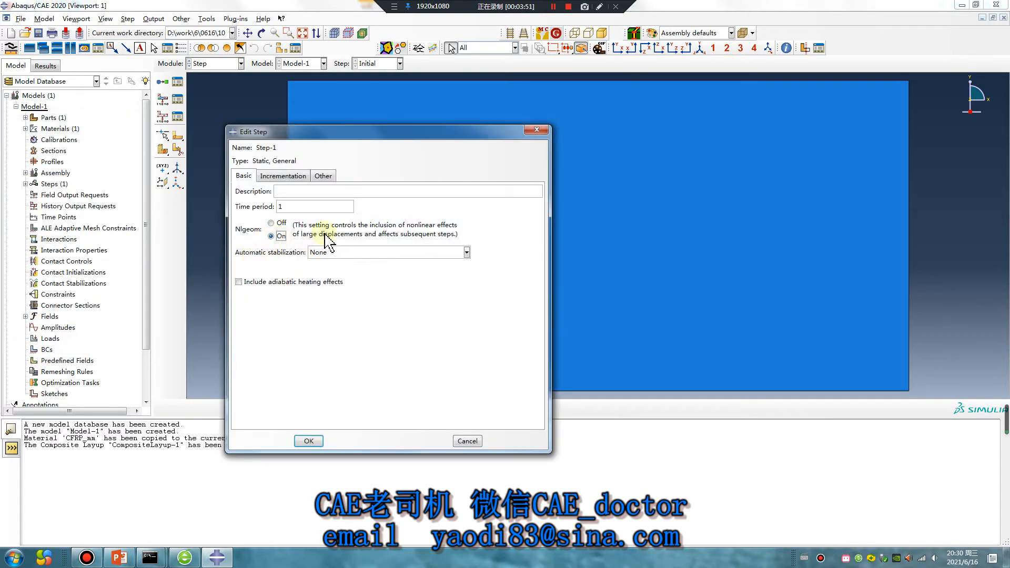
# Set the step's maximum number of increments to 10000 and the initial, minimum and maximum increment sizes to 0.01, 1E-012 and 0.1.
pyautogui.click(283, 176)
pyautogui.doubleClick(296, 231)
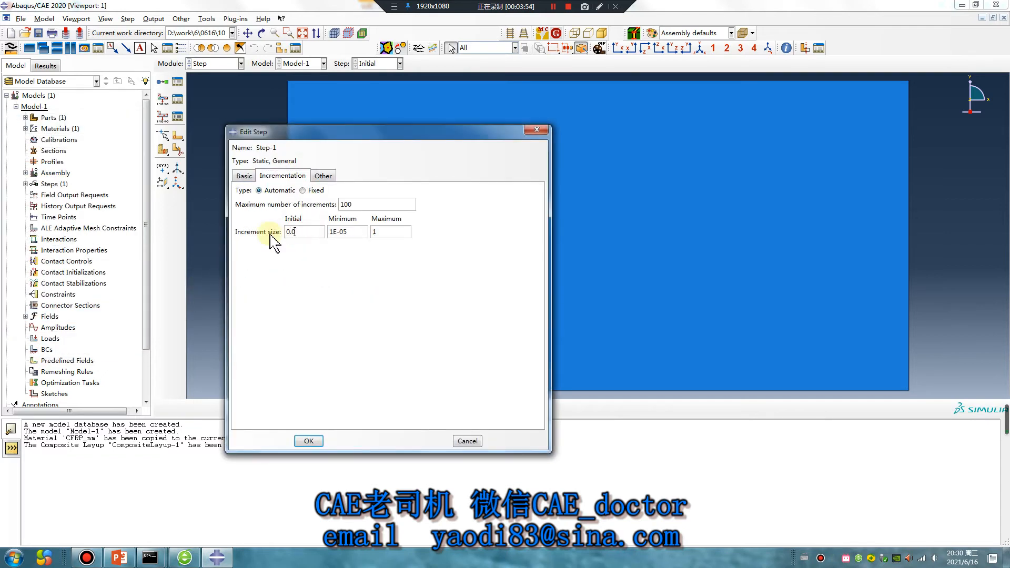
pyautogui.doubleClick(381, 231)
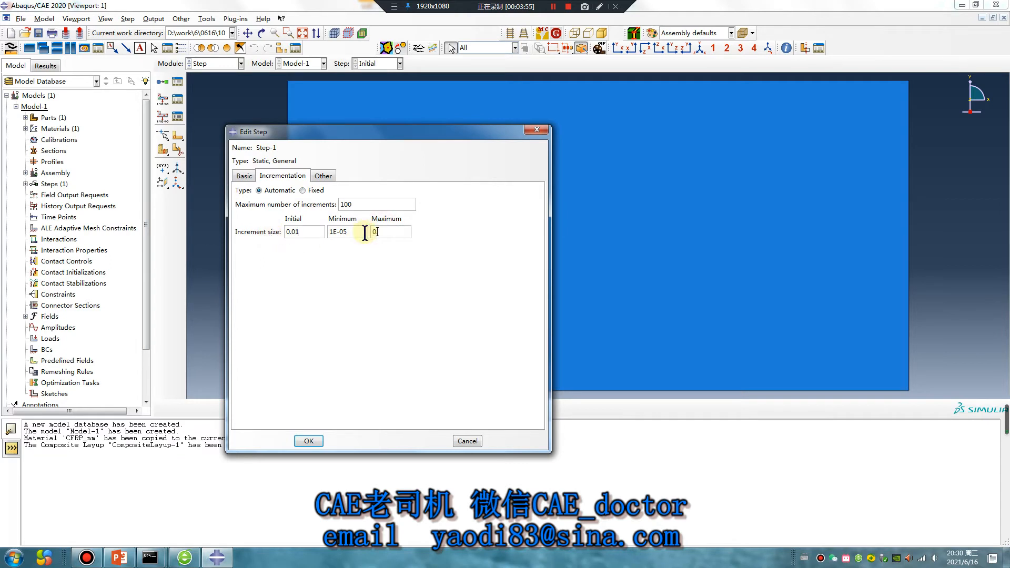
pyautogui.click(367, 204)
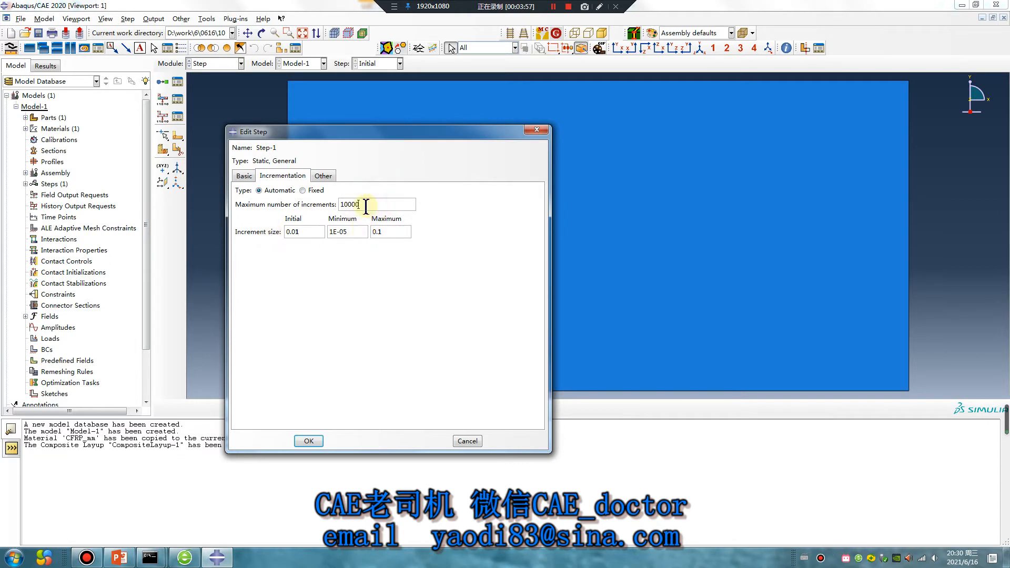
pyautogui.doubleClick(342, 231)
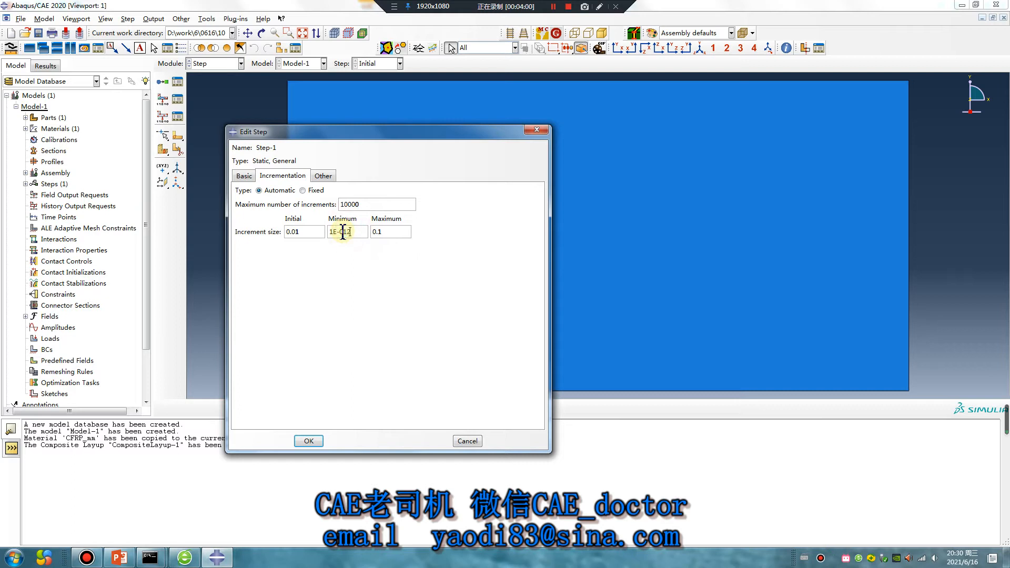
pyautogui.click(309, 441)
# Create a second field output request in Step-1 with the composite layup CompositeLayup-1 as its domain.
pyautogui.click(177, 101)
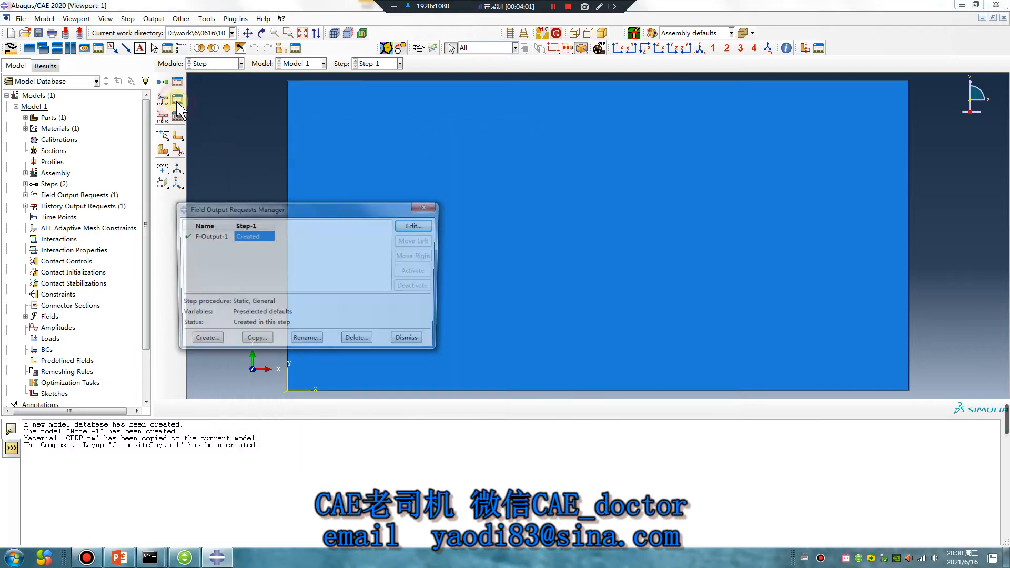
pyautogui.click(203, 341)
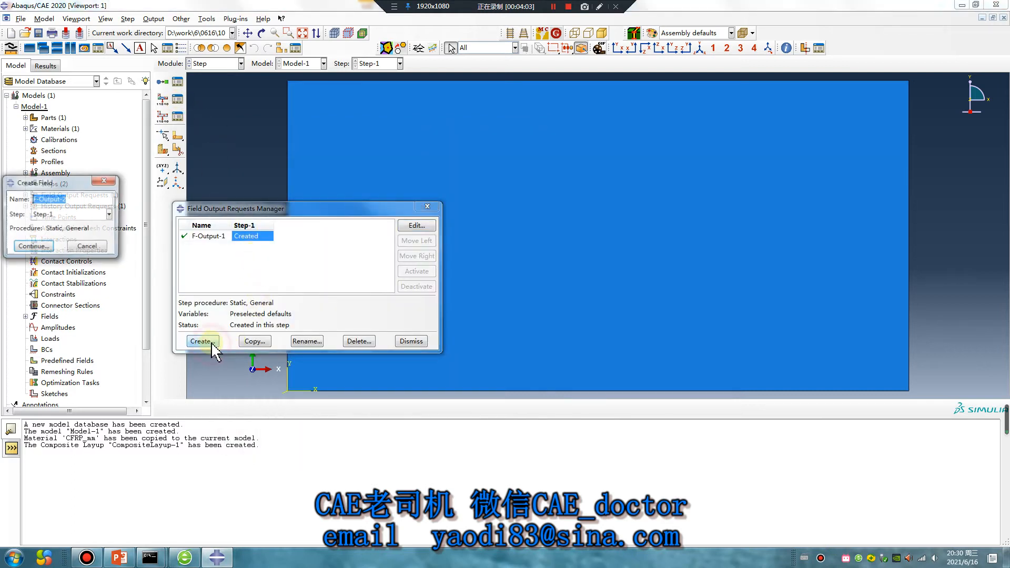
pyautogui.click(51, 248)
pyautogui.click(108, 150)
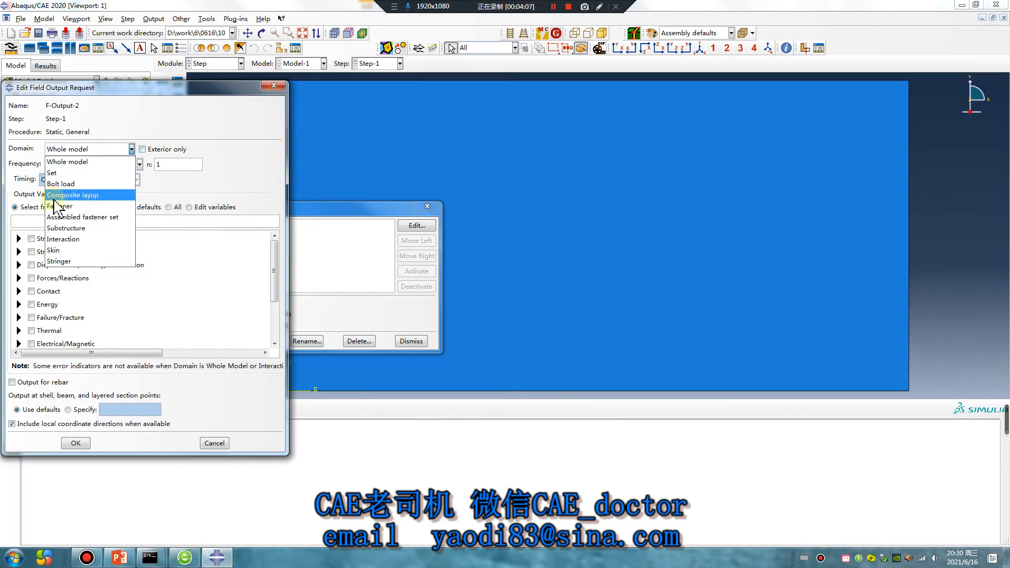
pyautogui.click(79, 196)
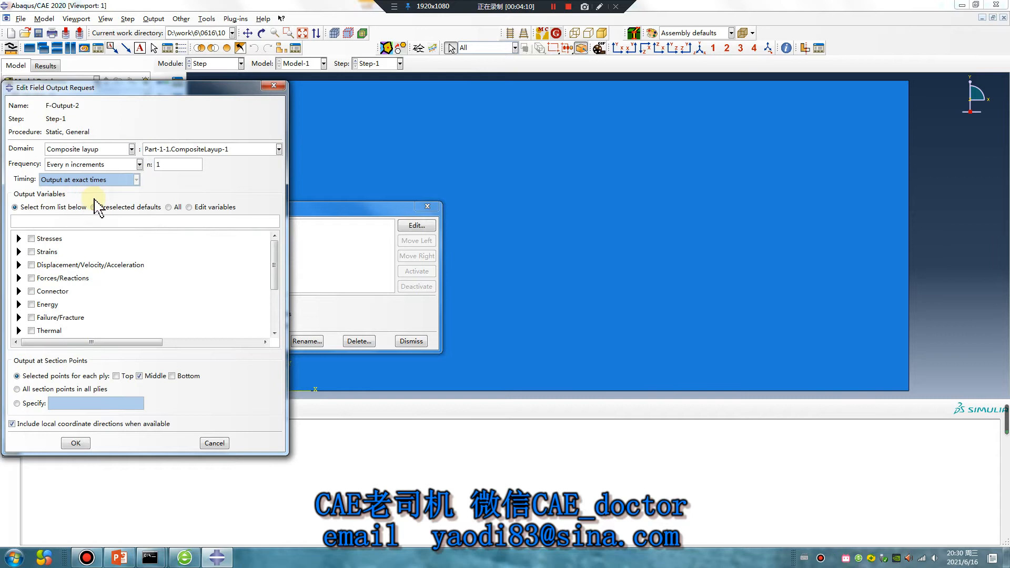
# Request the output variables S, PEEQ and all Displacement/Velocity/Acceleration variables (RBANG and RBROT) for the composite layup.
pyautogui.click(19, 238)
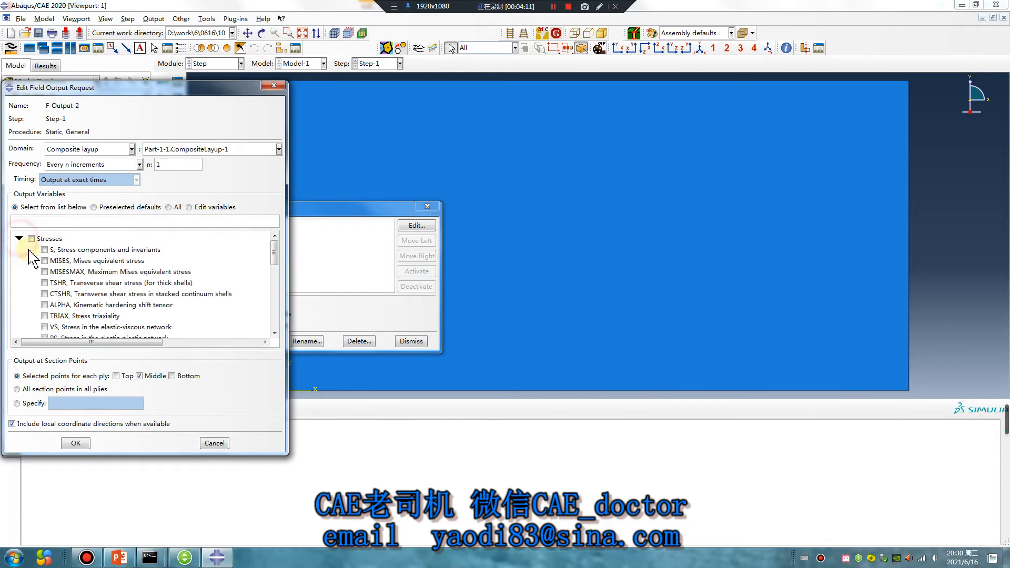
pyautogui.click(45, 250)
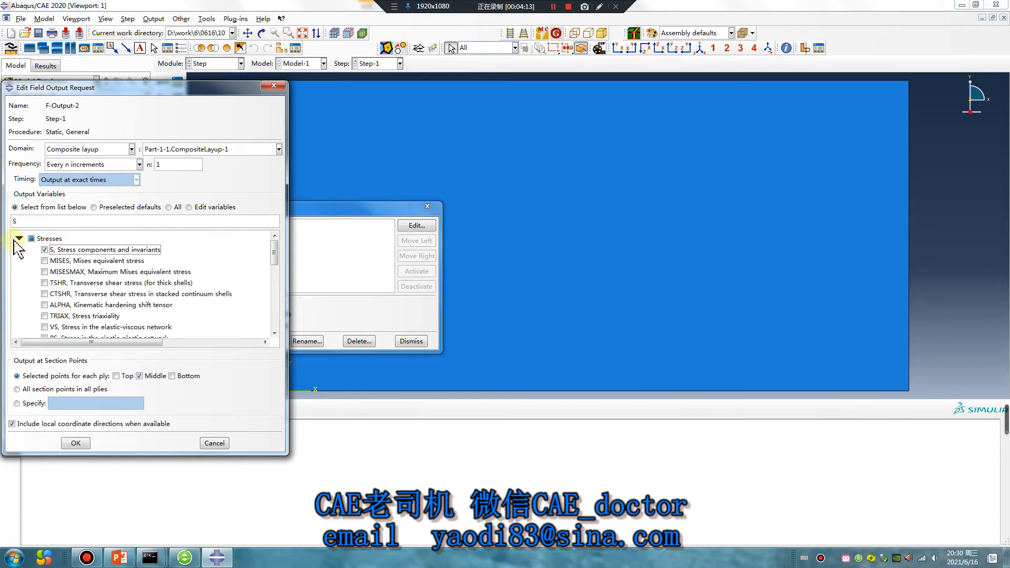
pyautogui.click(19, 239)
pyautogui.click(18, 252)
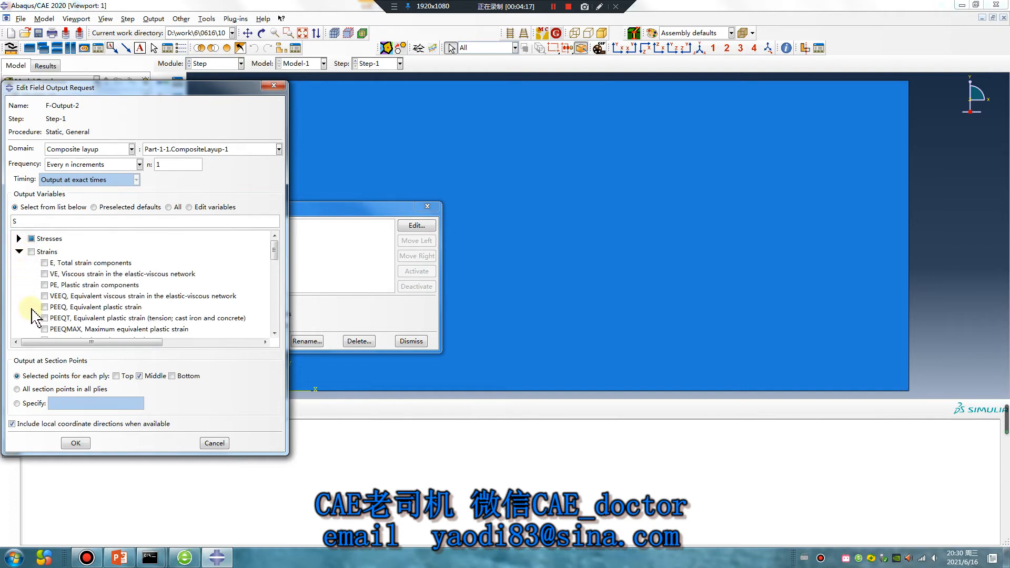
pyautogui.click(45, 307)
pyautogui.click(19, 252)
pyautogui.click(19, 266)
pyautogui.click(31, 265)
# Add the failure variables SDEG and DMICRT to the composite layup's field output and confirm the request.
pyautogui.scroll(-2, 21, 284)
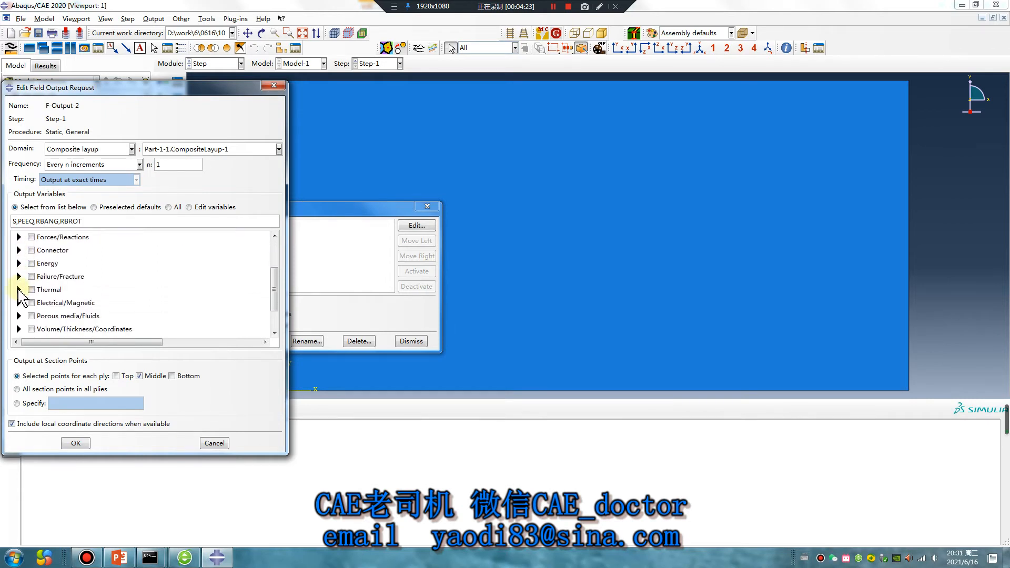
pyautogui.click(19, 276)
pyautogui.scroll(-4, 62, 282)
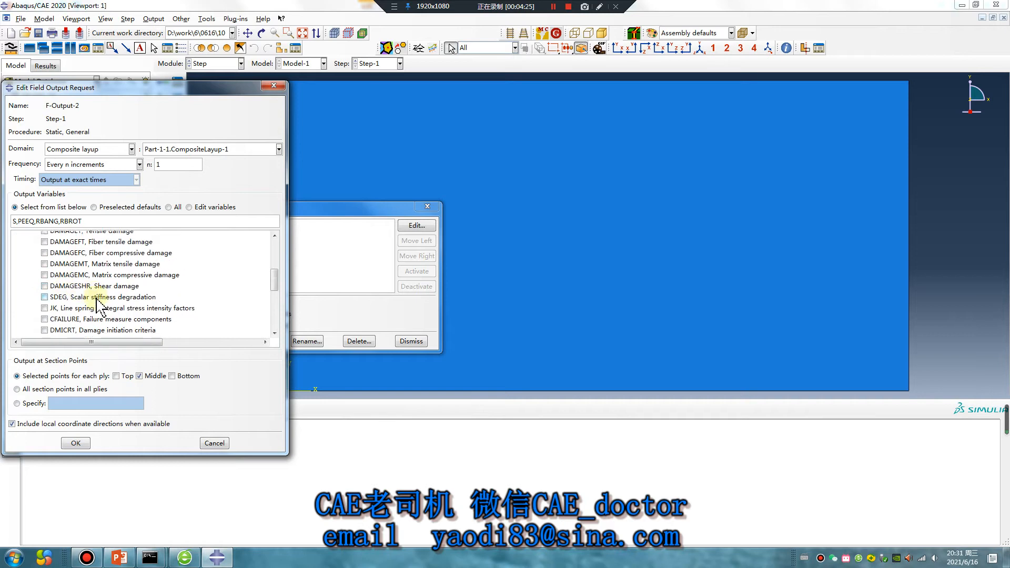
pyautogui.click(44, 271)
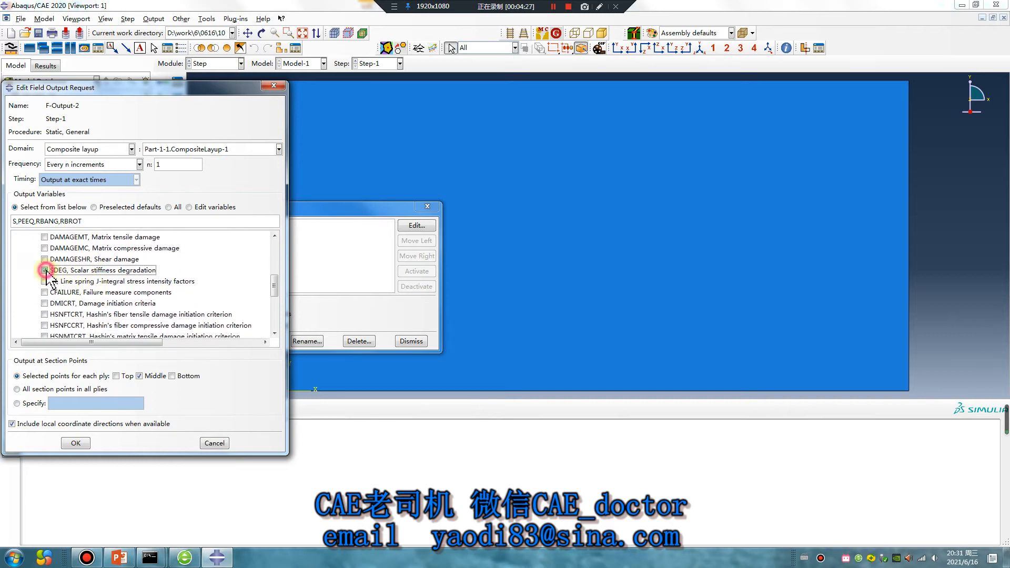
pyautogui.click(45, 303)
pyautogui.scroll(-5, 36, 307)
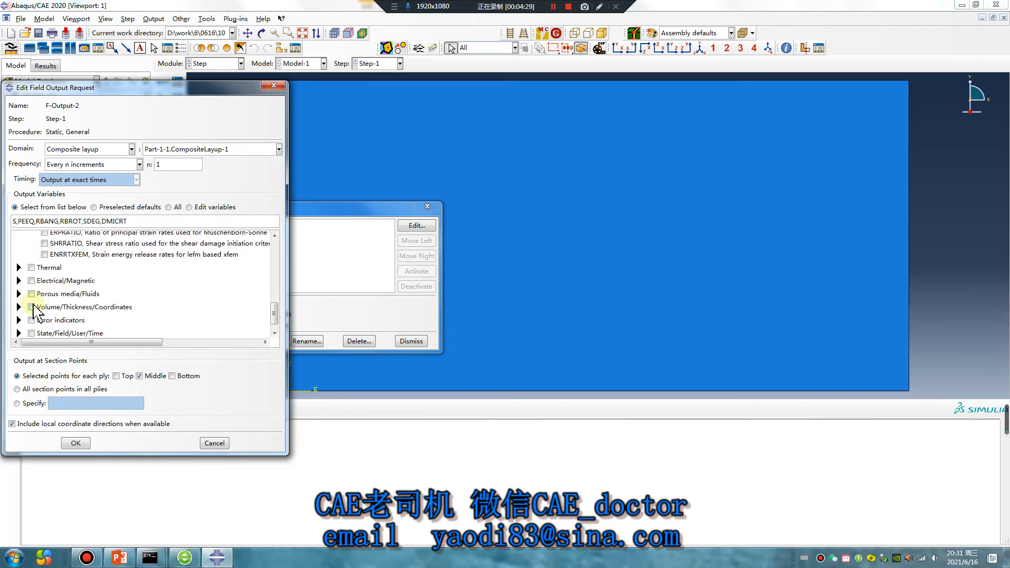
pyautogui.scroll(8, 38, 306)
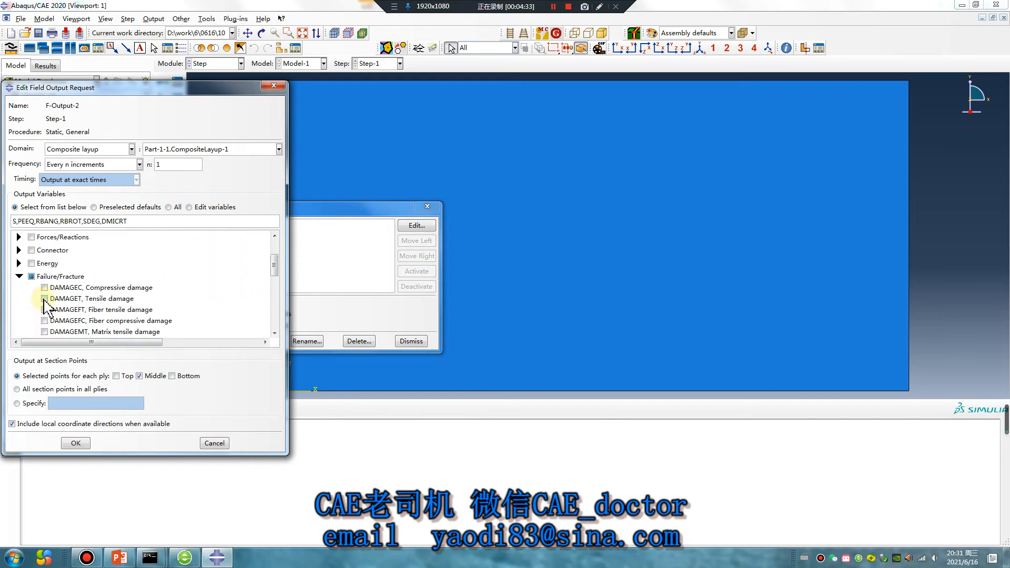
pyautogui.scroll(3, 45, 305)
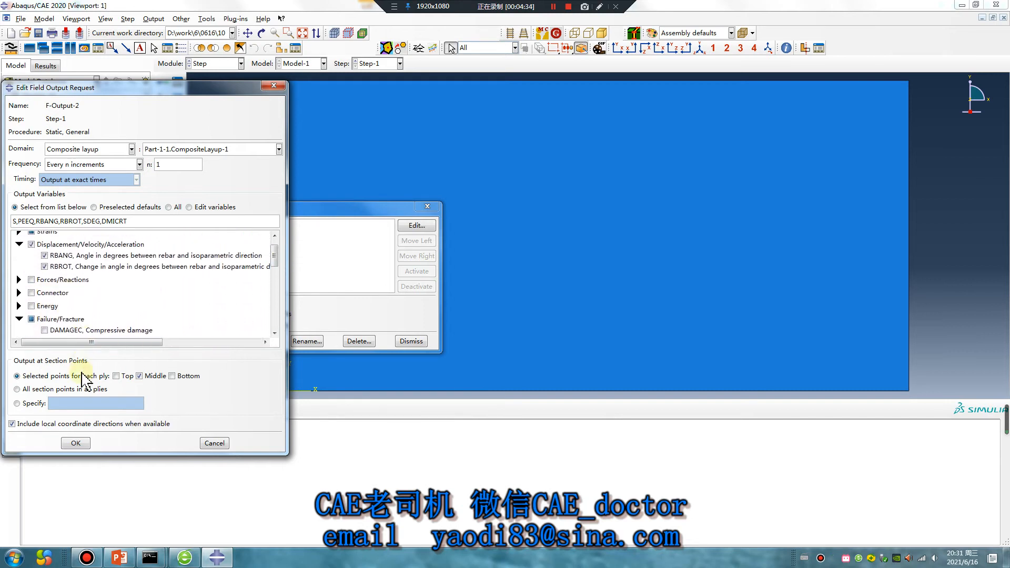
pyautogui.click(76, 443)
pyautogui.click(427, 207)
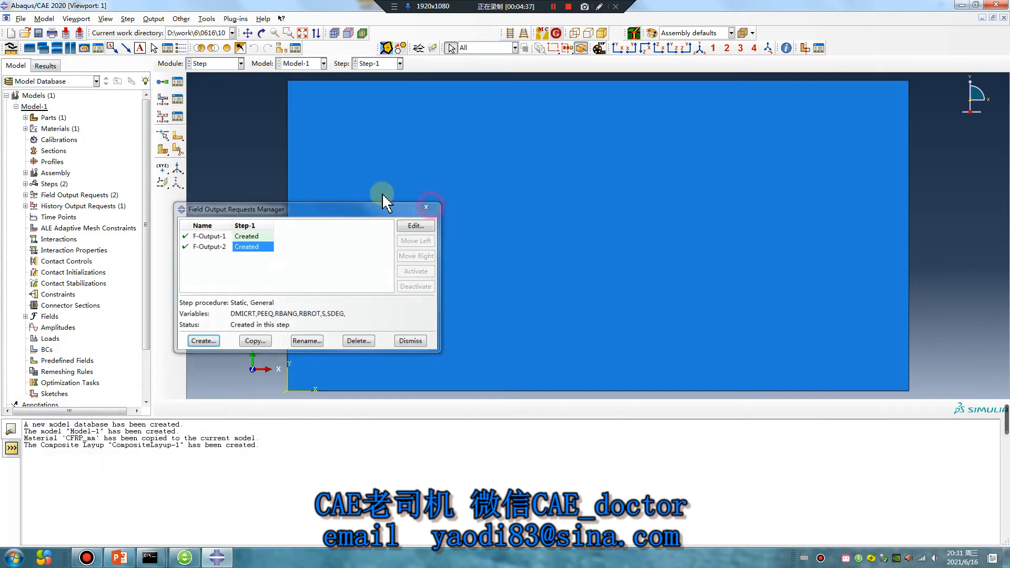
# In the Mesh module, seed Part-1 with an approximate global size of 1.
pyautogui.click(218, 63)
pyautogui.click(213, 146)
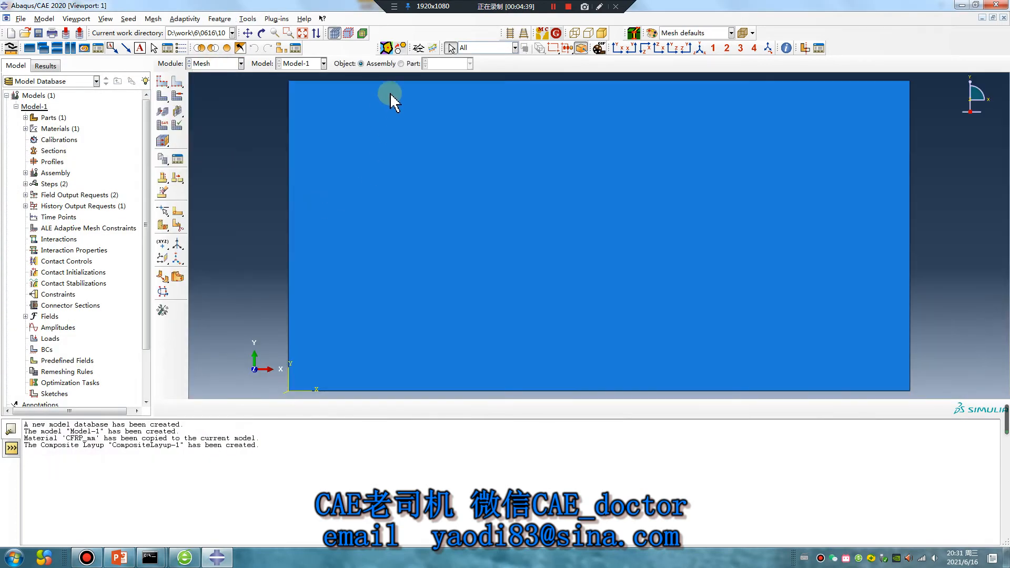
pyautogui.click(403, 63)
pyautogui.click(161, 83)
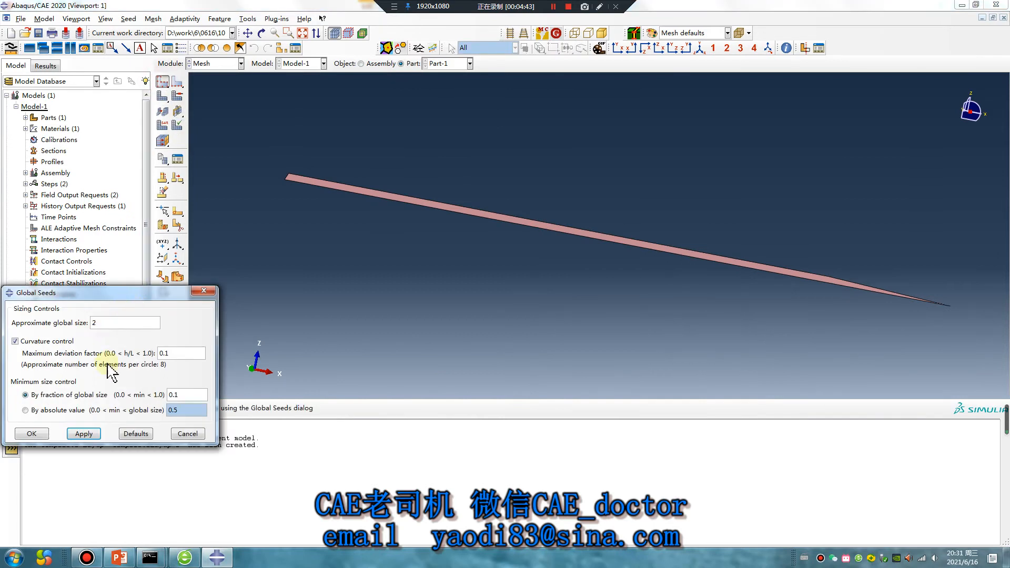
pyautogui.click(88, 437)
pyautogui.keyDown('ctrl'); pyautogui.keyDown('alt'); pyautogui.moveTo(540, 218); pyautogui.dragTo(547, 300); pyautogui.keyUp('alt'); pyautogui.keyUp('ctrl')
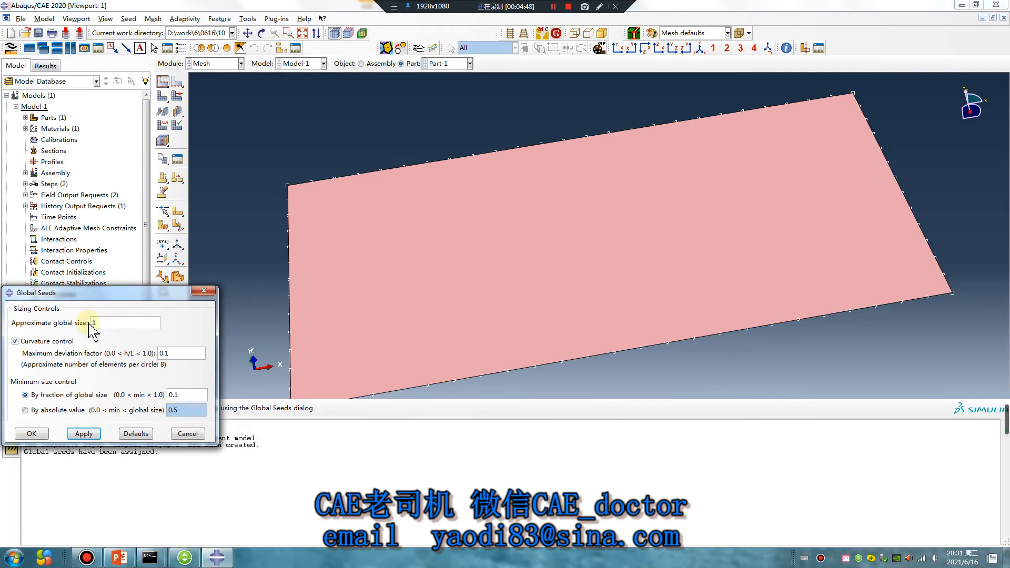
pyautogui.click(86, 435)
pyautogui.click(32, 434)
# Mesh Part-1 and assign it linear Standard shell elements with reduced integration (S4R).
pyautogui.click(162, 96)
pyautogui.middleClick(205, 140)
pyautogui.click(162, 124)
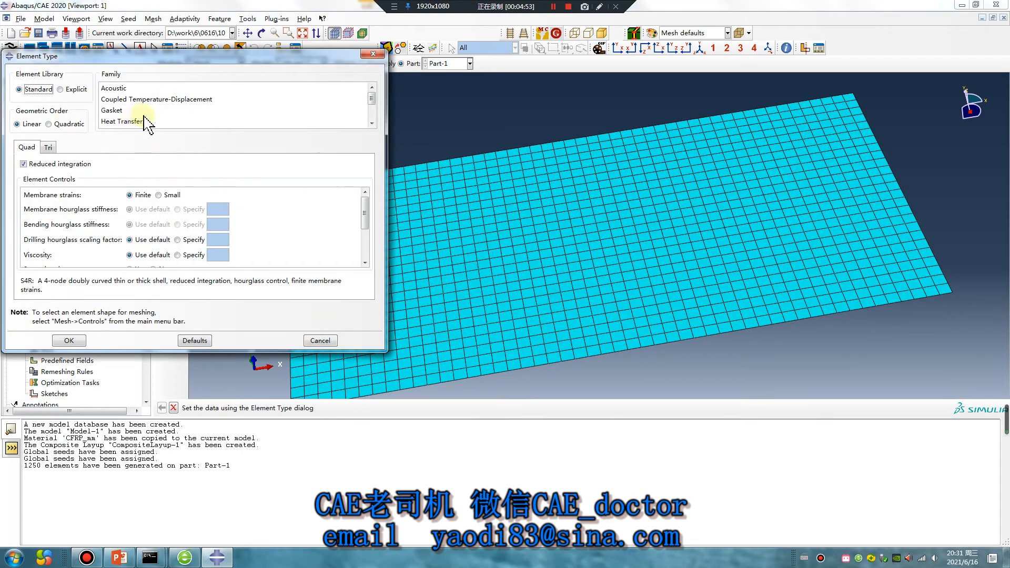
pyautogui.scroll(-2, 146, 122)
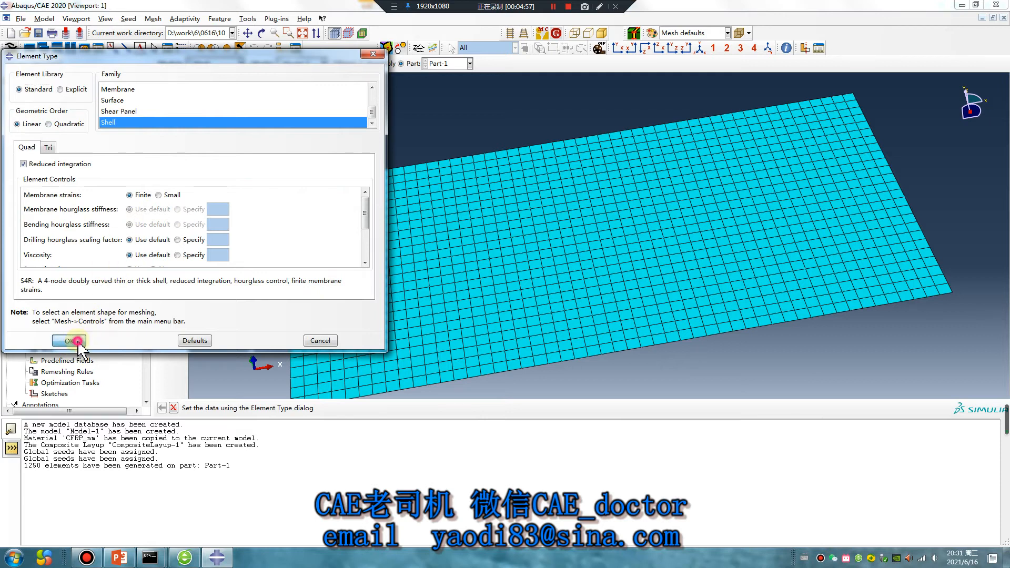
pyautogui.click(69, 341)
# In the Load module, create an Encastre boundary condition in Step-1 on the plate's short edge at the origin.
pyautogui.click(219, 64)
pyautogui.click(211, 131)
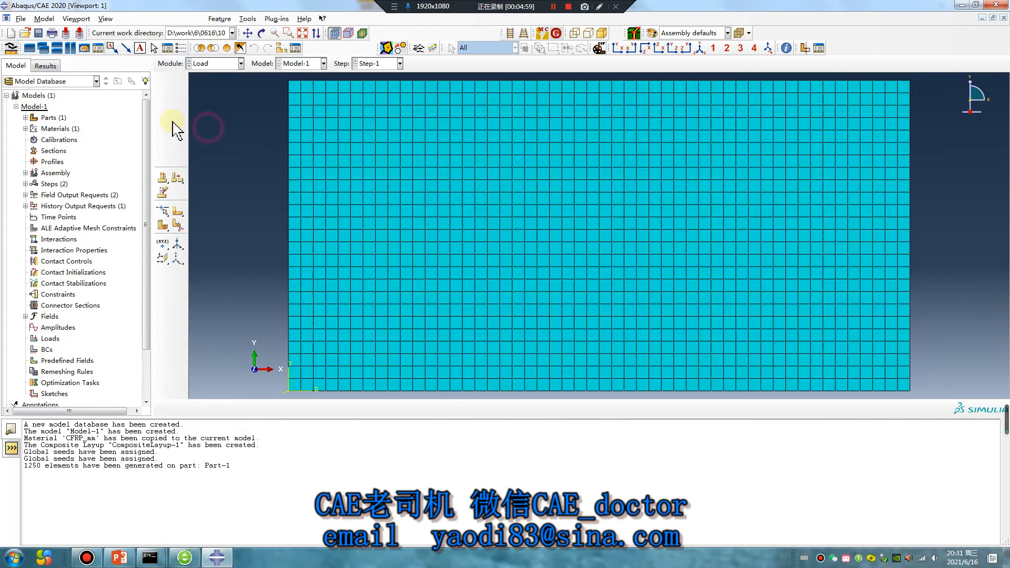
pyautogui.click(163, 98)
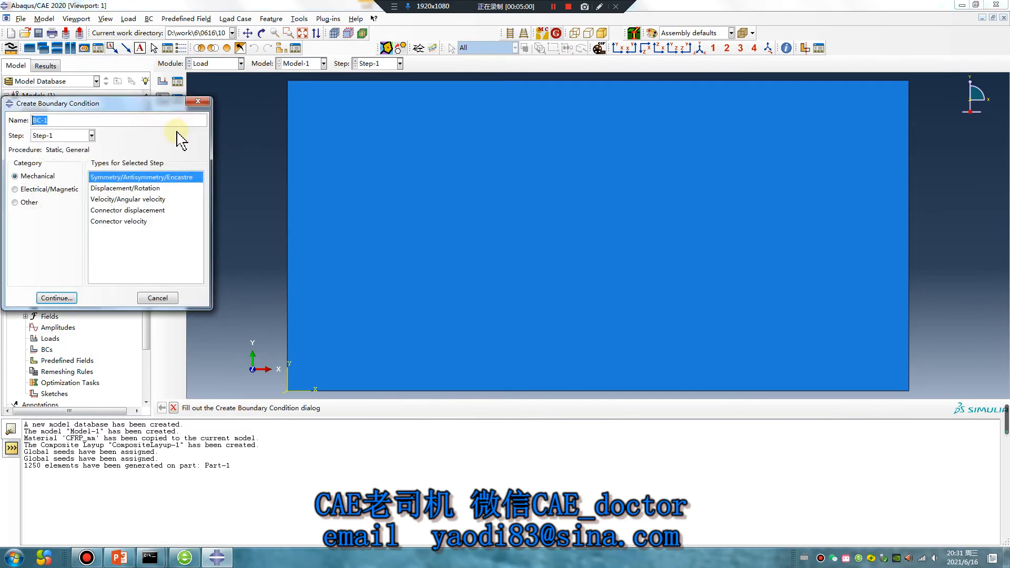
pyautogui.click(54, 298)
pyautogui.click(288, 243)
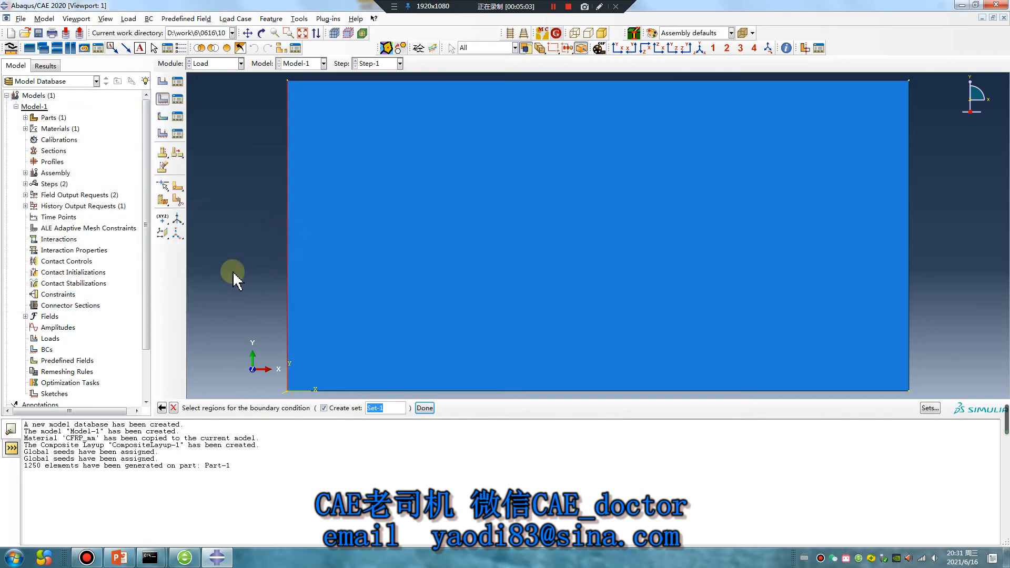
pyautogui.middleClick(235, 273)
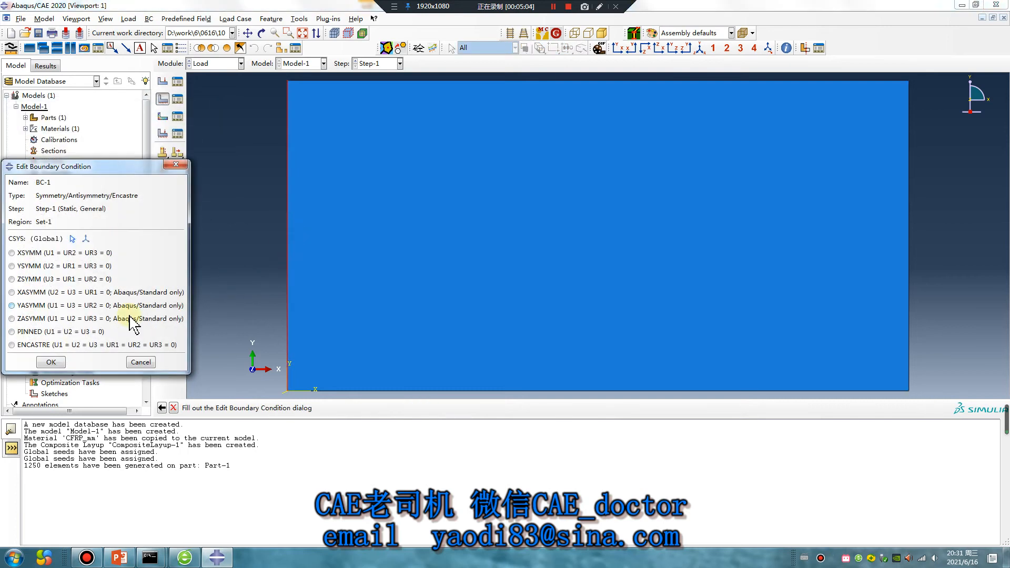
pyautogui.click(12, 345)
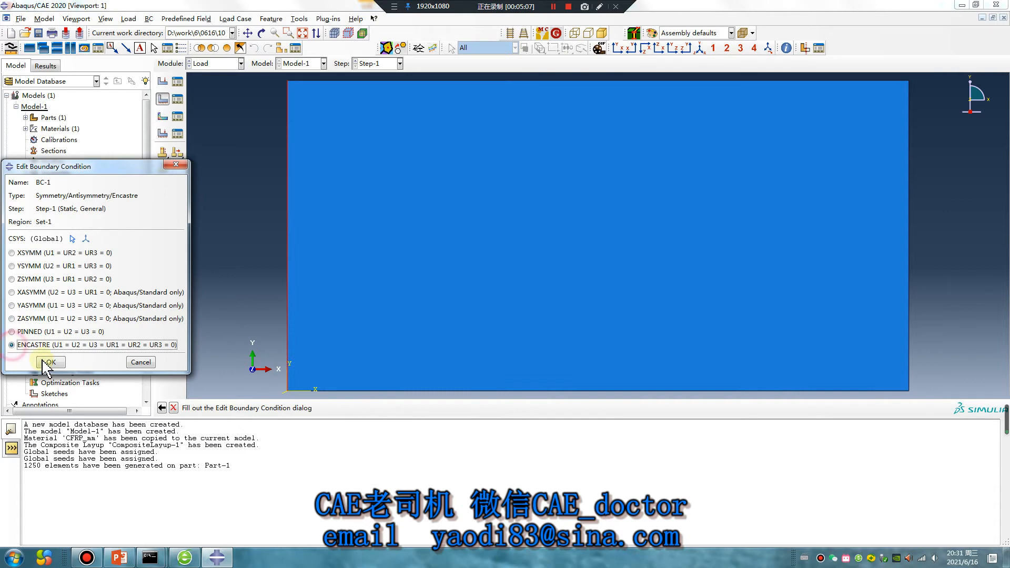
pyautogui.click(51, 362)
# Create a Displacement/Rotation boundary condition in Step-1 on the short edge opposite the clamped edge.
pyautogui.keyDown('ctrl'); pyautogui.keyDown('alt'); pyautogui.moveTo(353, 299); pyautogui.dragTo(465, 243); pyautogui.keyUp('alt'); pyautogui.keyUp('ctrl')
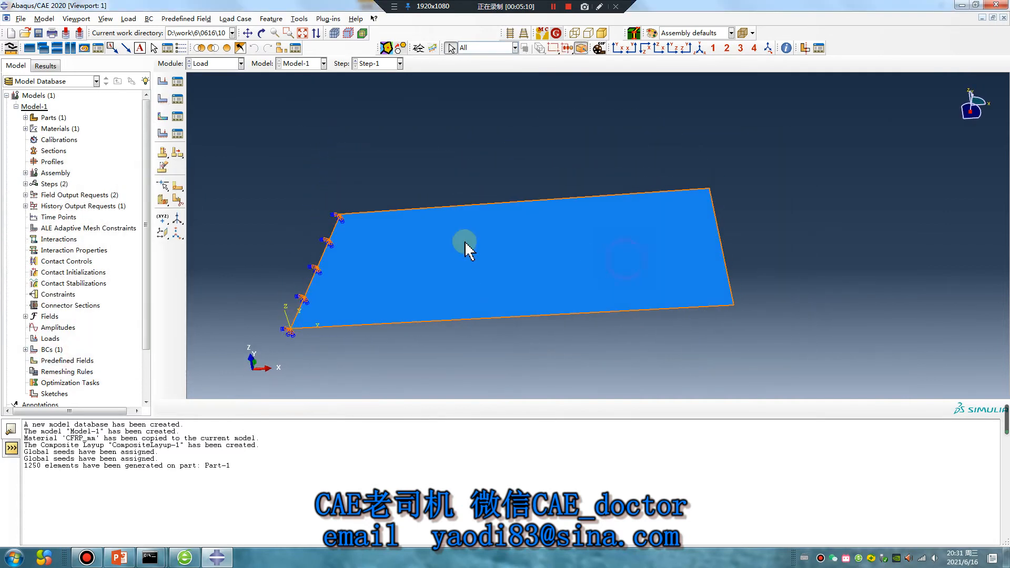
pyautogui.click(177, 100)
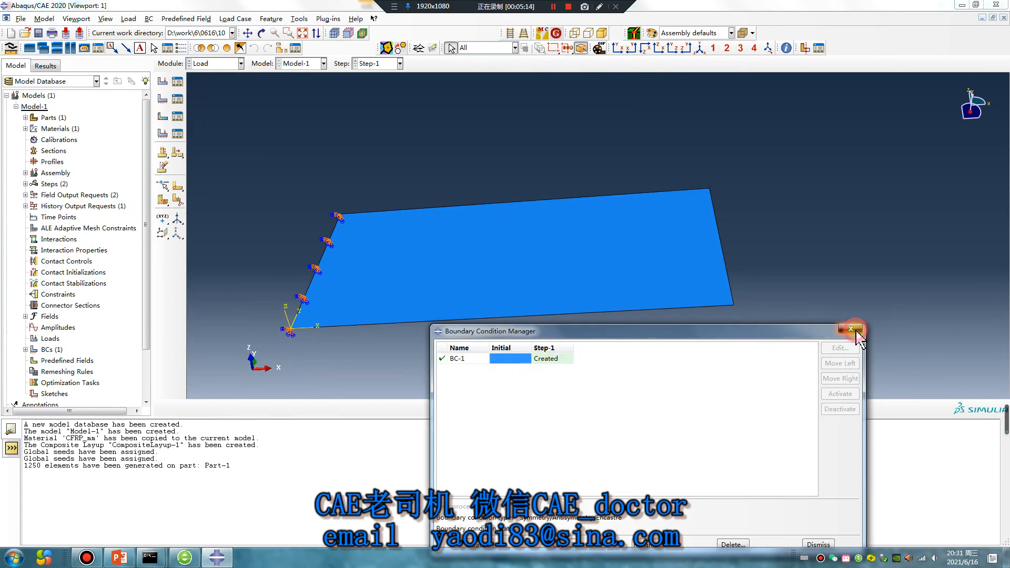
pyautogui.click(850, 329)
pyautogui.click(163, 99)
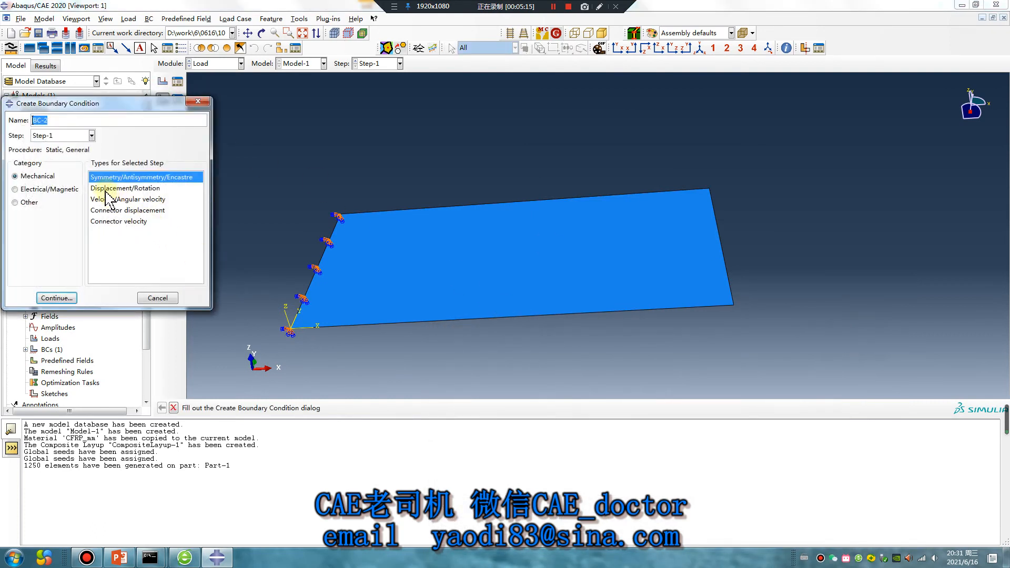
pyautogui.click(57, 298)
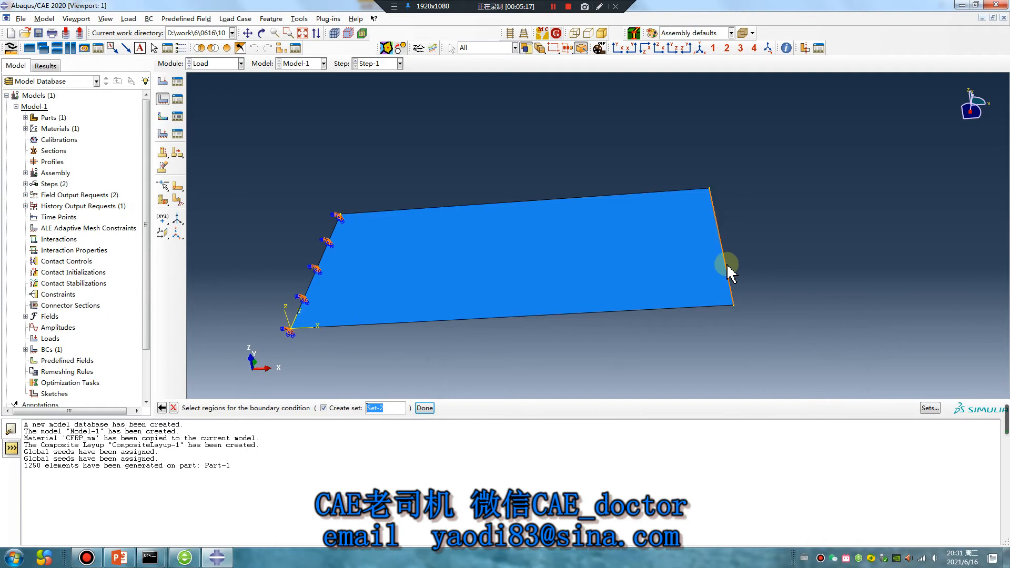
pyautogui.middleClick(682, 368)
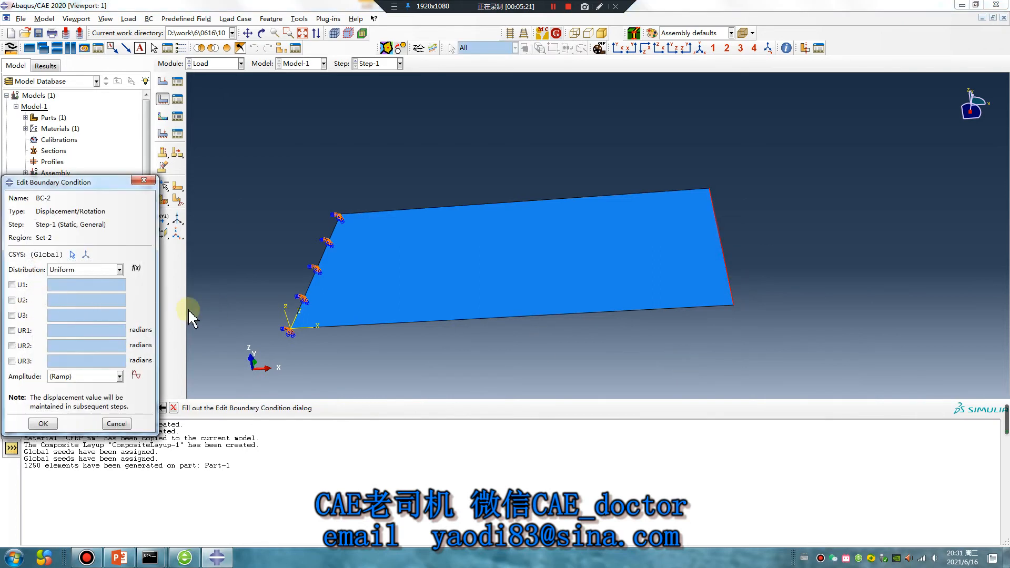
# Prescribe U1 as 0.2 and U2 and U3 as 0, and also constrain the rotations UR1, UR2 and UR3.
pyautogui.click(12, 285)
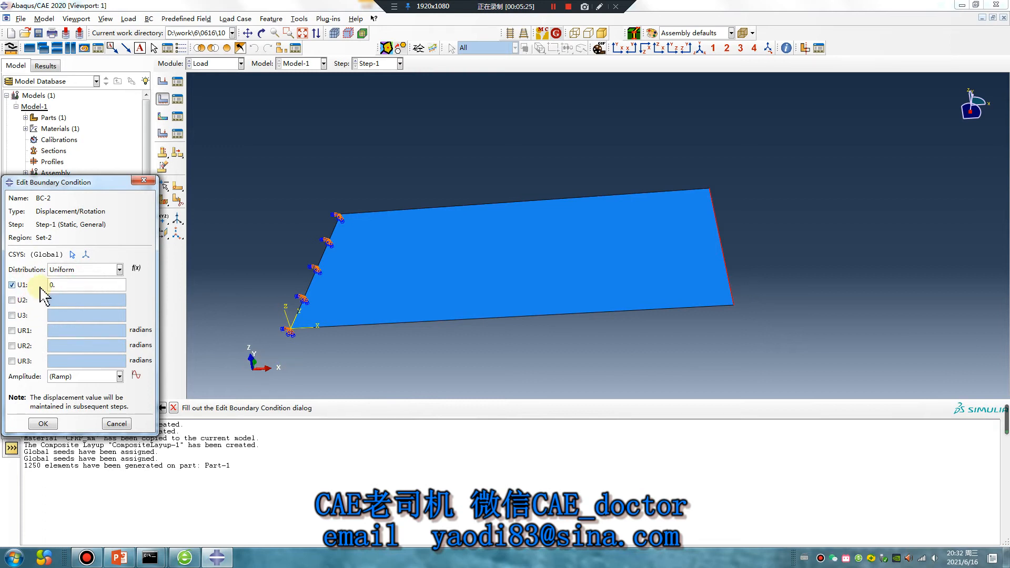
pyautogui.write('0.2')
pyautogui.click(12, 300)
pyautogui.click(11, 315)
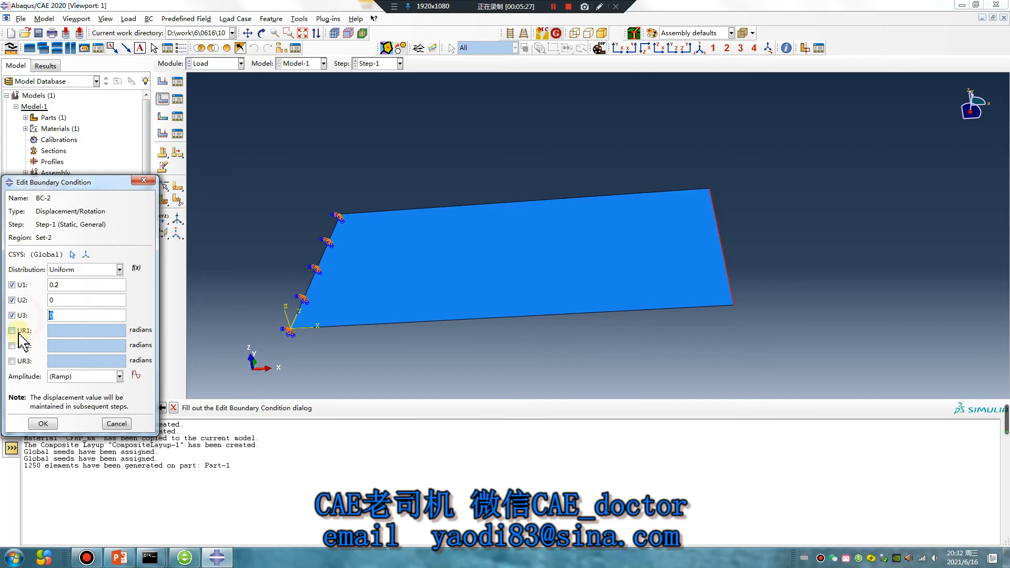
pyautogui.click(12, 330)
pyautogui.click(11, 345)
pyautogui.click(11, 361)
pyautogui.click(44, 424)
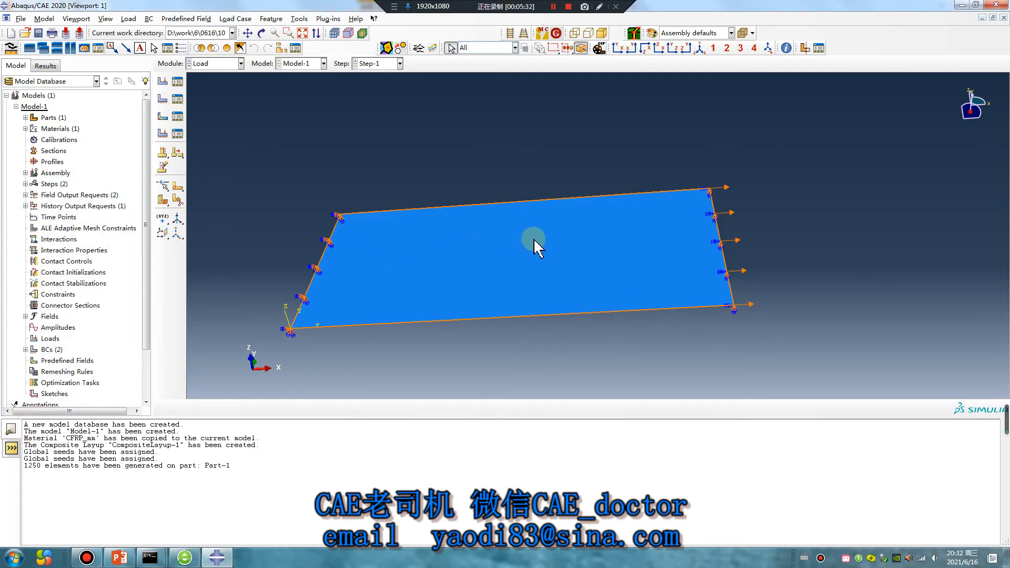
# Create the analysis job Job-1 for Model-1 with 10 processors and submit it.
pyautogui.click(216, 64)
pyautogui.click(213, 163)
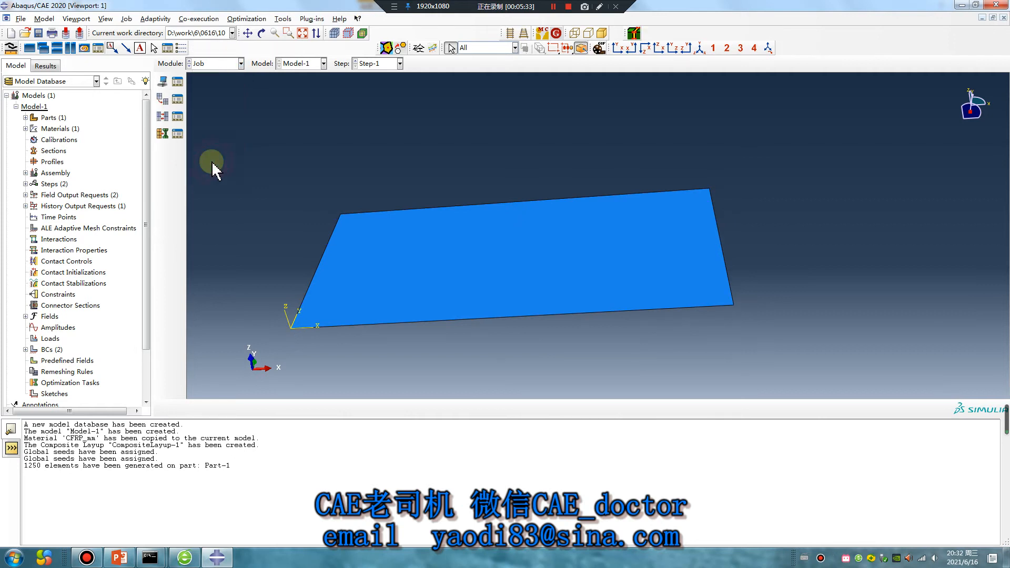
pyautogui.click(164, 85)
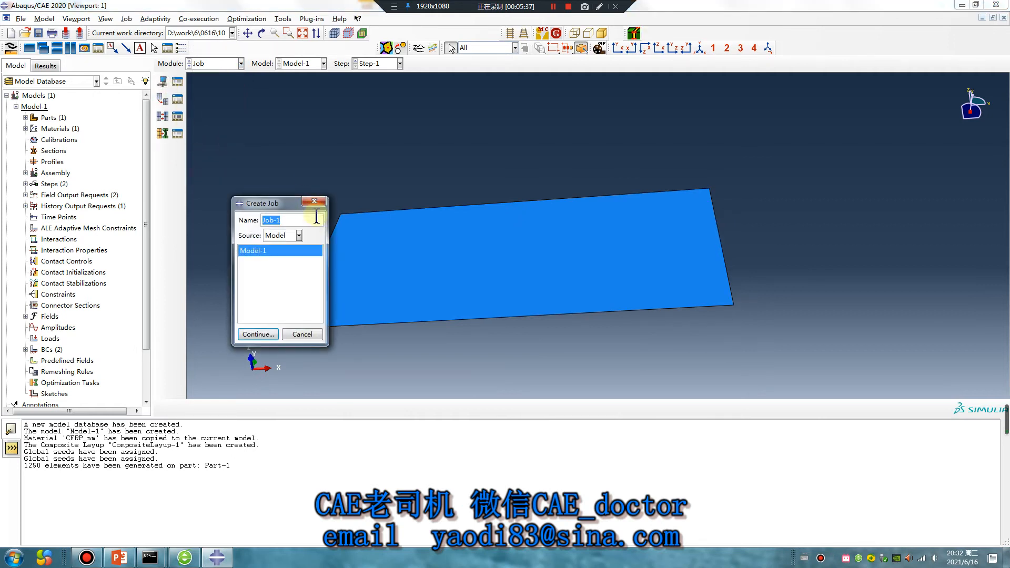
pyautogui.click(257, 334)
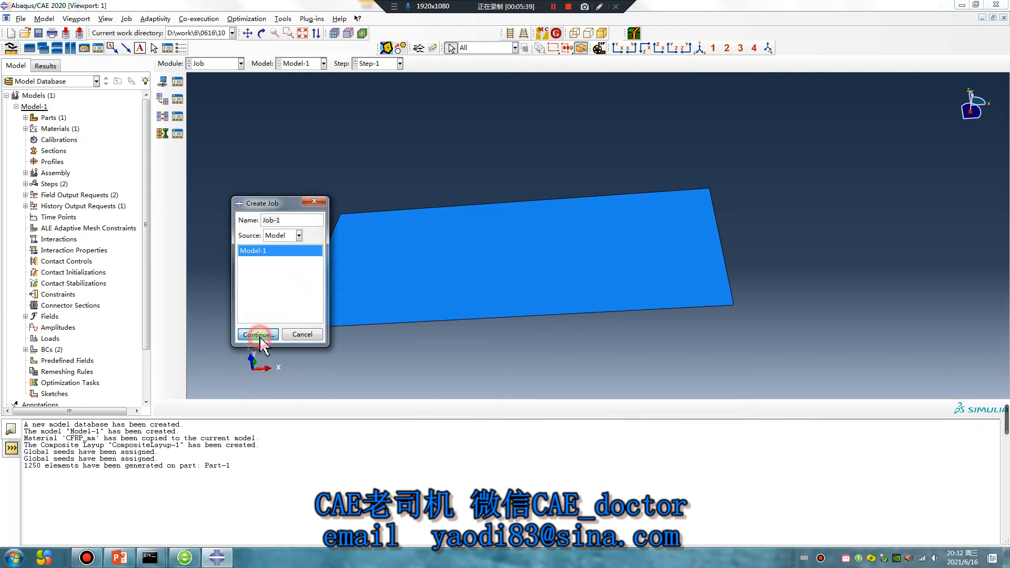
pyautogui.click(140, 136)
pyautogui.click(42, 150)
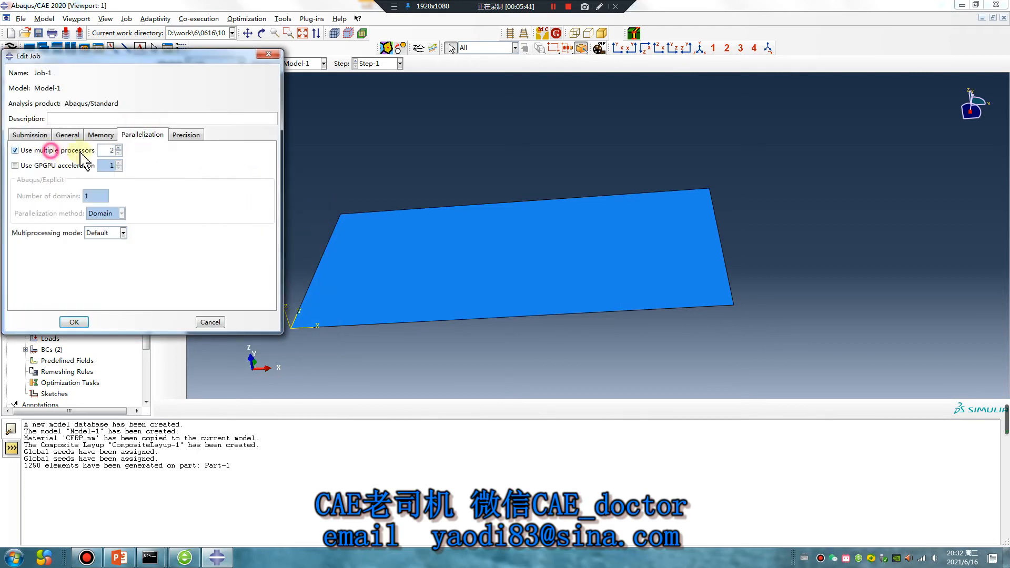
pyautogui.doubleClick(108, 150)
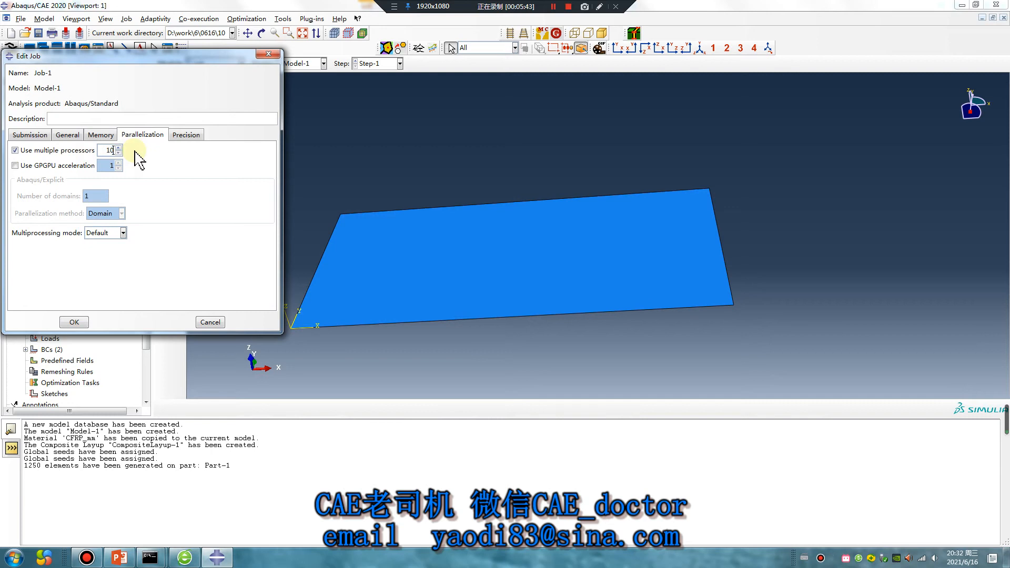
pyautogui.click(78, 322)
pyautogui.click(178, 83)
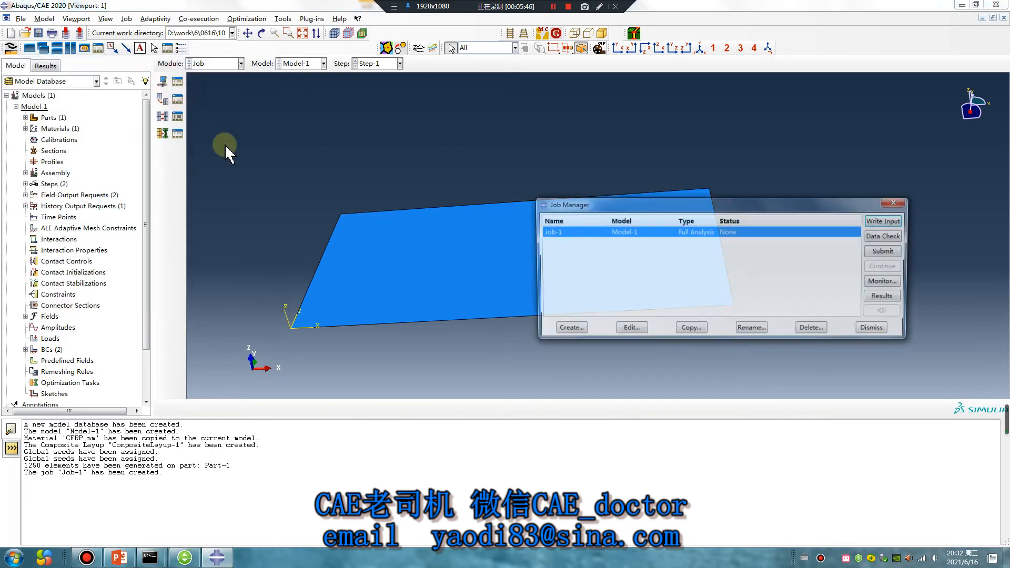
pyautogui.click(887, 251)
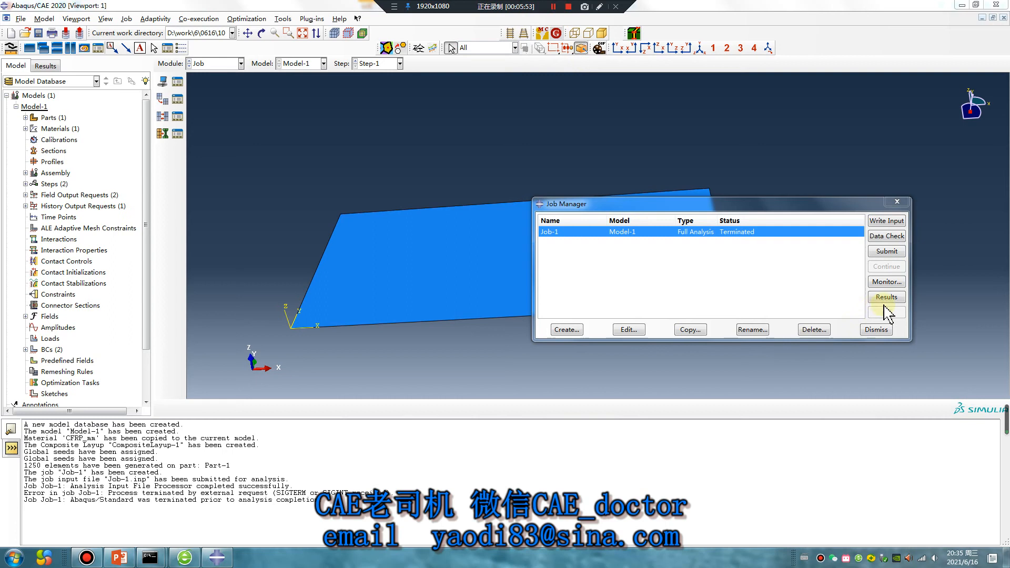
# Open the results of Job-1 and plot the Mises stress contours on the deformed plate.
pyautogui.click(885, 297)
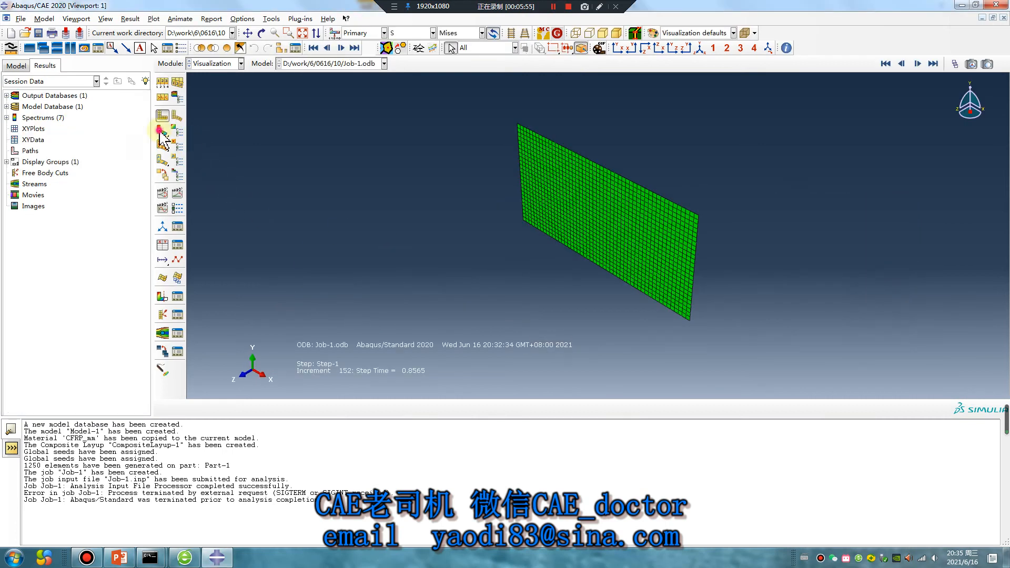
pyautogui.click(163, 131)
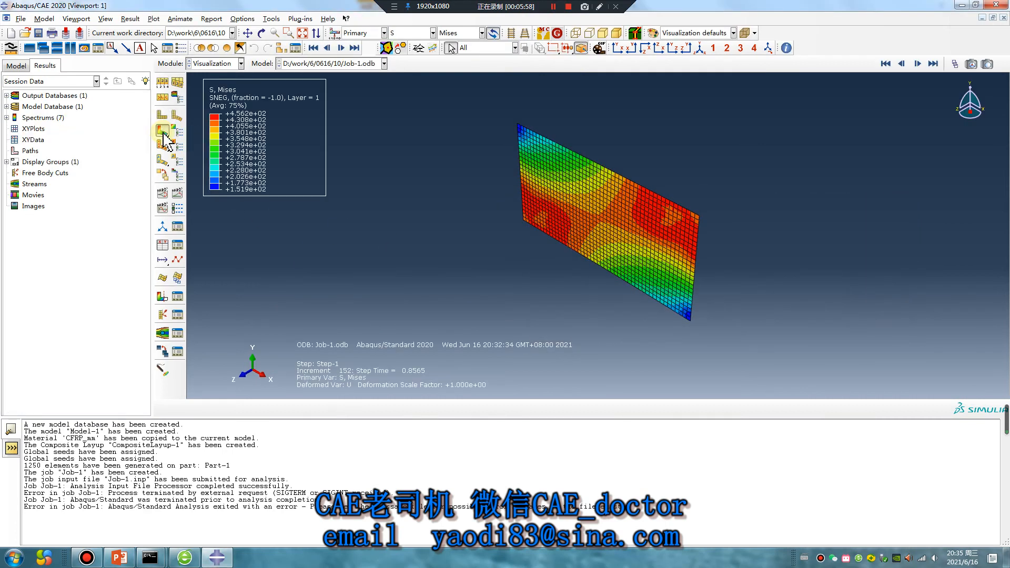
pyautogui.click(261, 33)
pyautogui.moveTo(619, 227); pyautogui.dragTo(588, 284)
pyautogui.press('Escape')
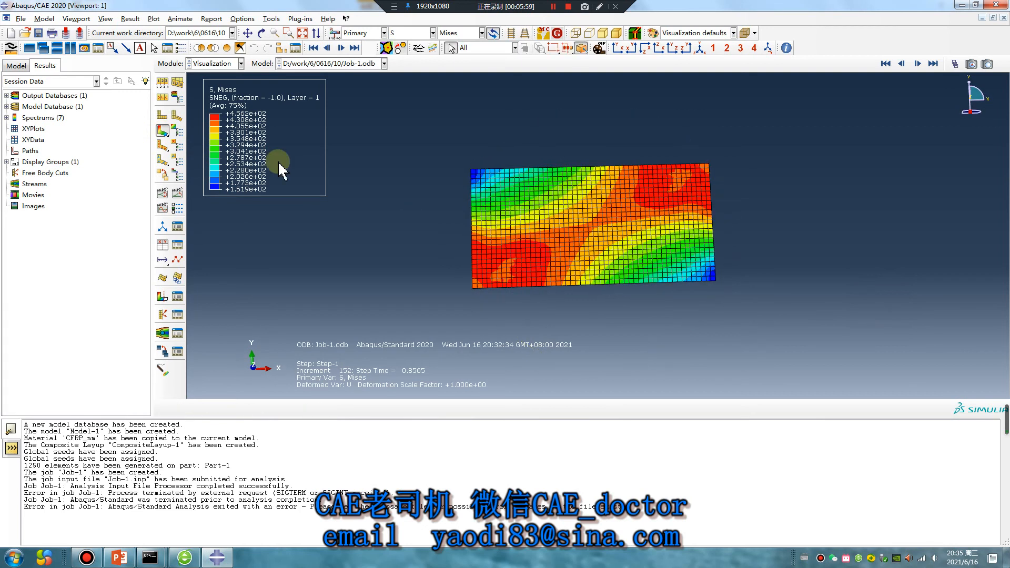
# Examine the Mises stress contours ply by ply, from PLY-1 to PLY-4, at the middle section point.
pyautogui.click(130, 19)
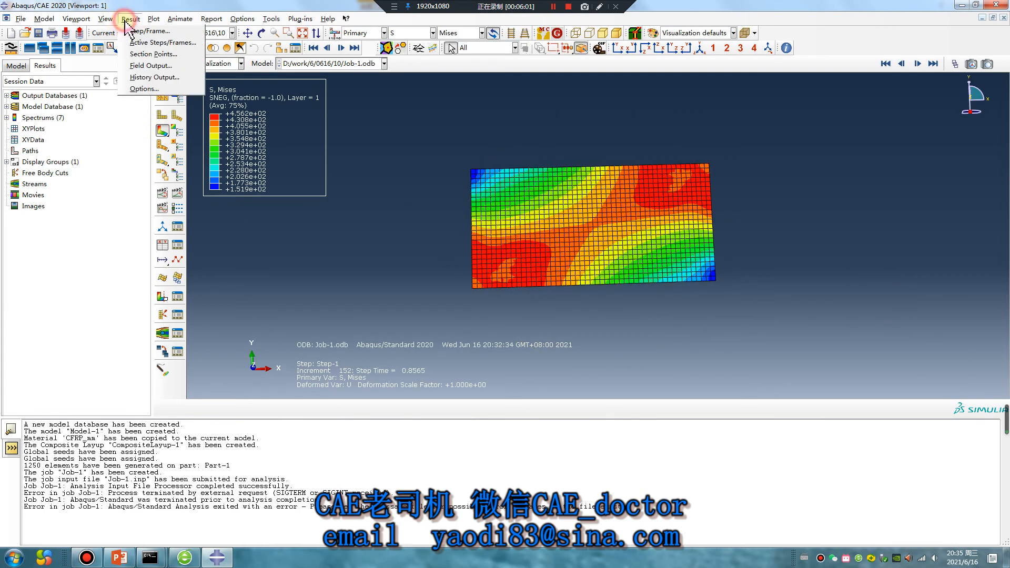
pyautogui.click(148, 56)
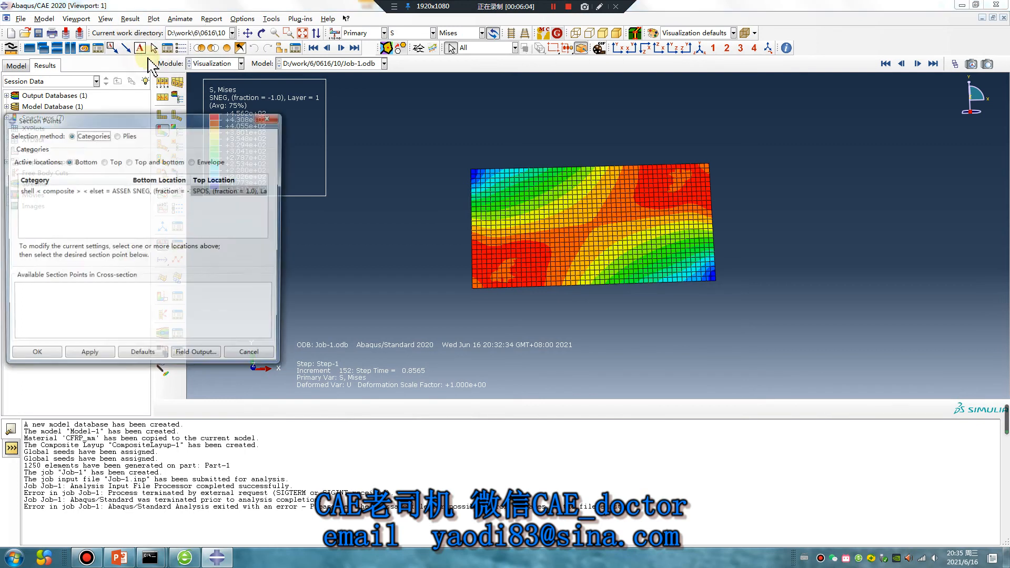
pyautogui.click(117, 135)
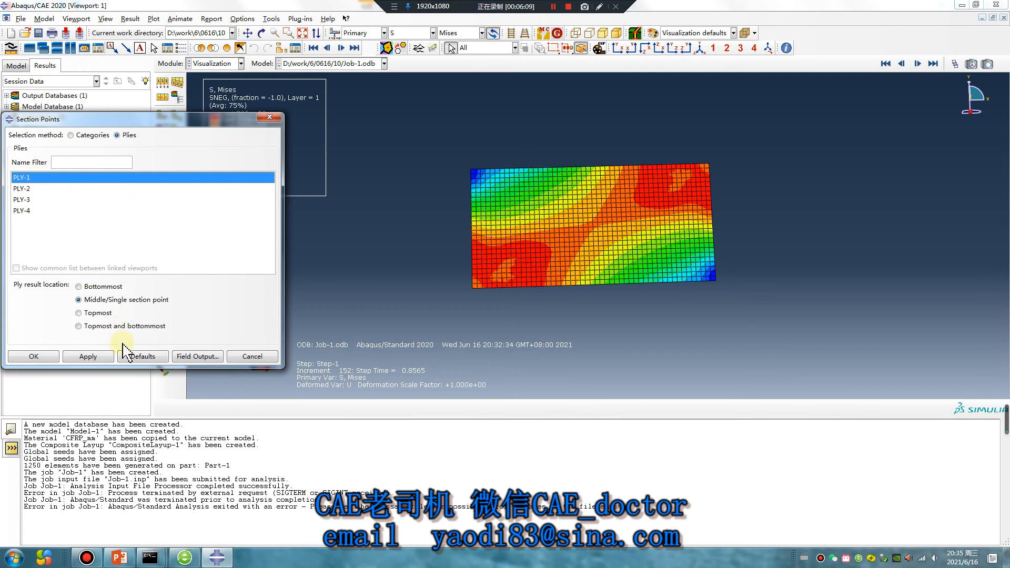
pyautogui.click(40, 189)
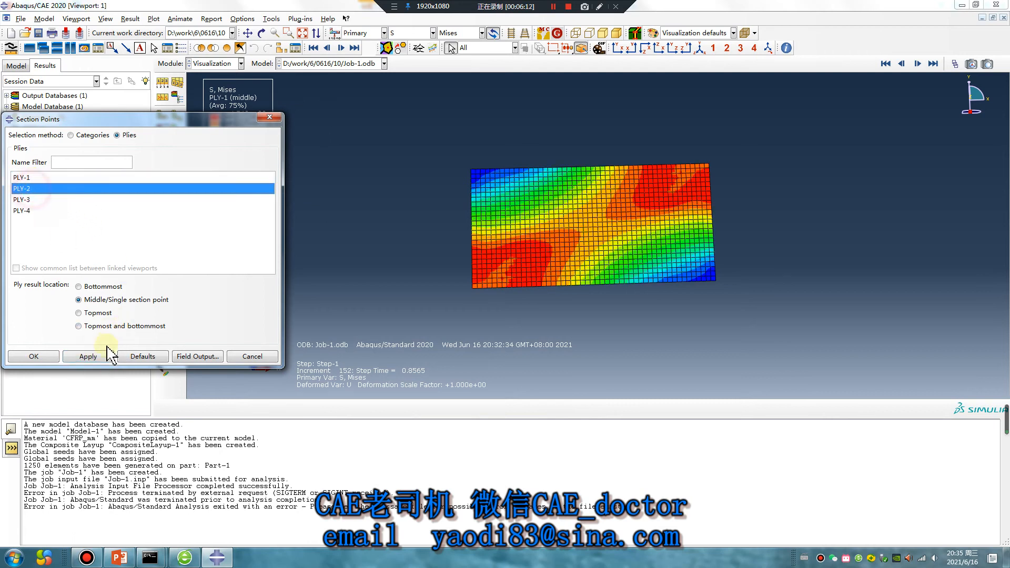
pyautogui.click(91, 357)
pyautogui.click(27, 200)
pyautogui.click(89, 358)
pyautogui.click(26, 210)
pyautogui.click(89, 357)
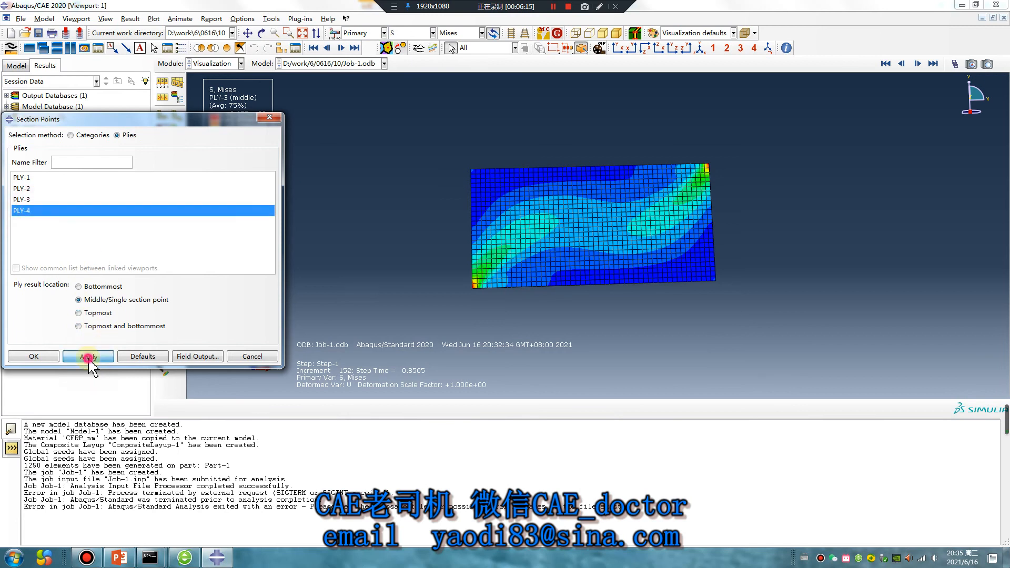
pyautogui.click(269, 116)
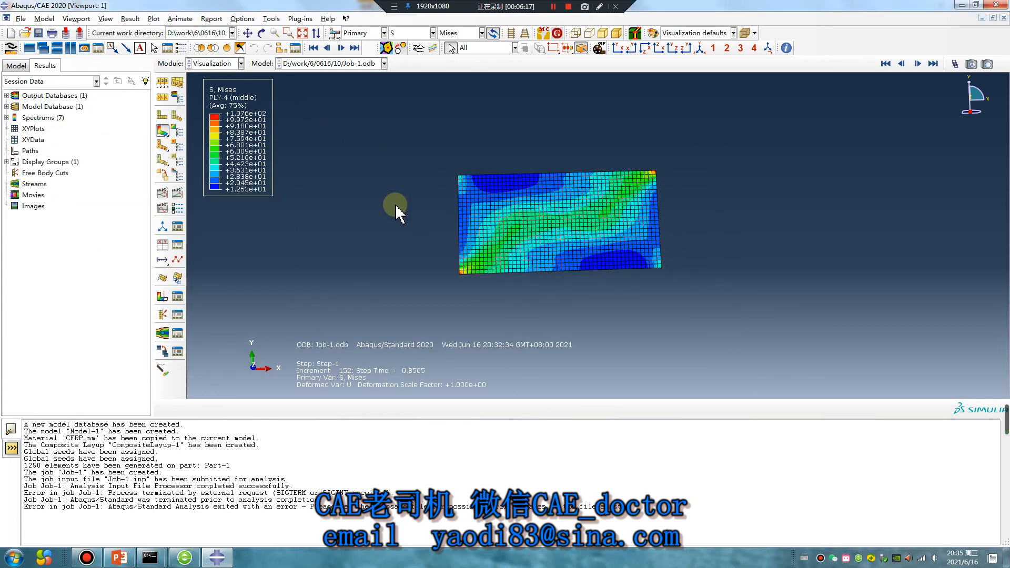
pyautogui.scroll(-2, 569, 226)
pyautogui.keyDown('ctrl'); pyautogui.keyDown('alt'); pyautogui.moveTo(595, 286); pyautogui.dragTo(600, 132); pyautogui.keyUp('alt'); pyautogui.keyUp('ctrl')
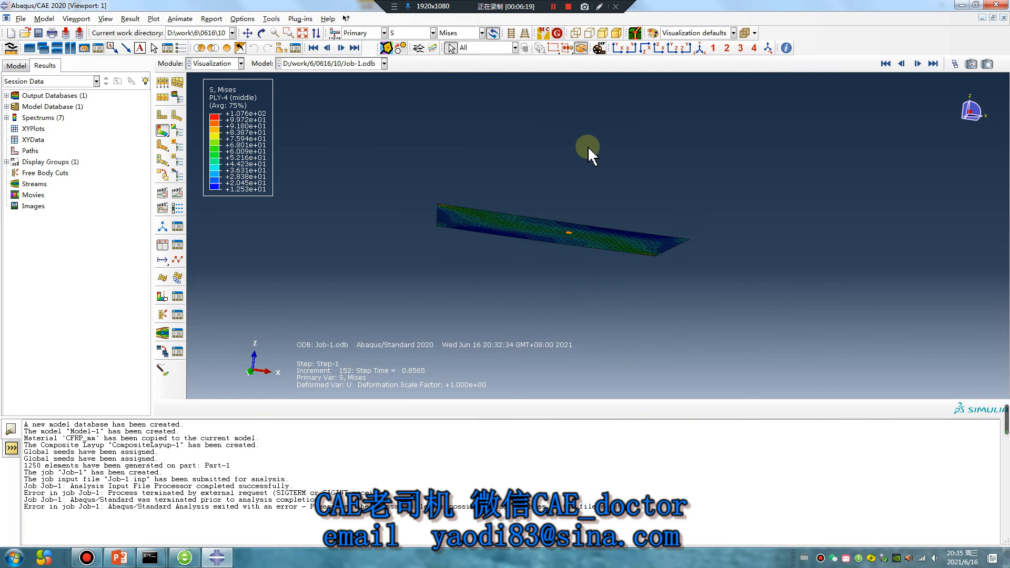
pyautogui.keyDown('ctrl'); pyautogui.keyDown('alt'); pyautogui.moveTo(596, 193); pyautogui.dragTo(606, 265); pyautogui.keyUp('alt'); pyautogui.keyUp('ctrl')
# Switch to the PowerPoint presentation and show the Wechat slide.
pyautogui.click(120, 557)
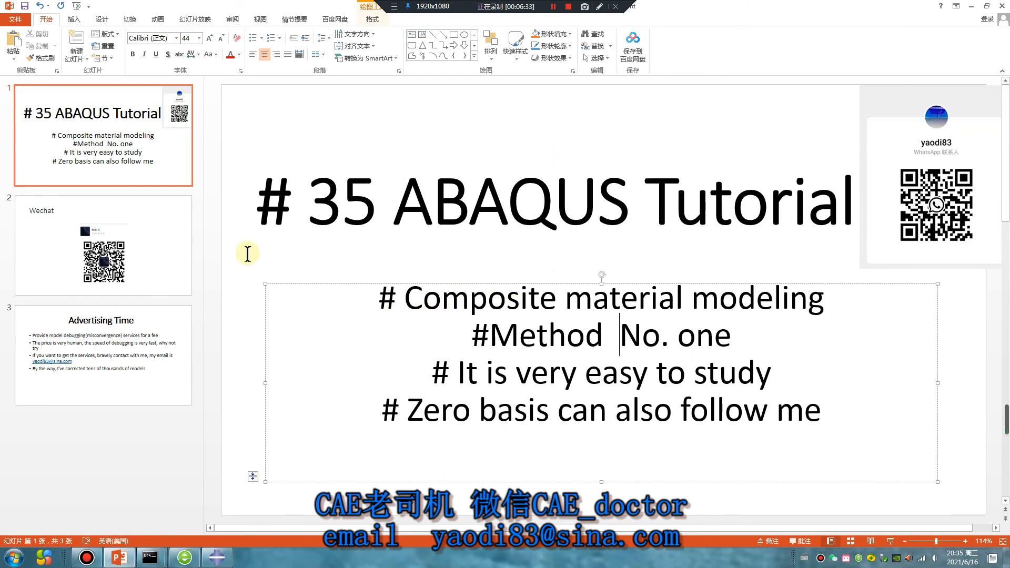
pyautogui.click(147, 248)
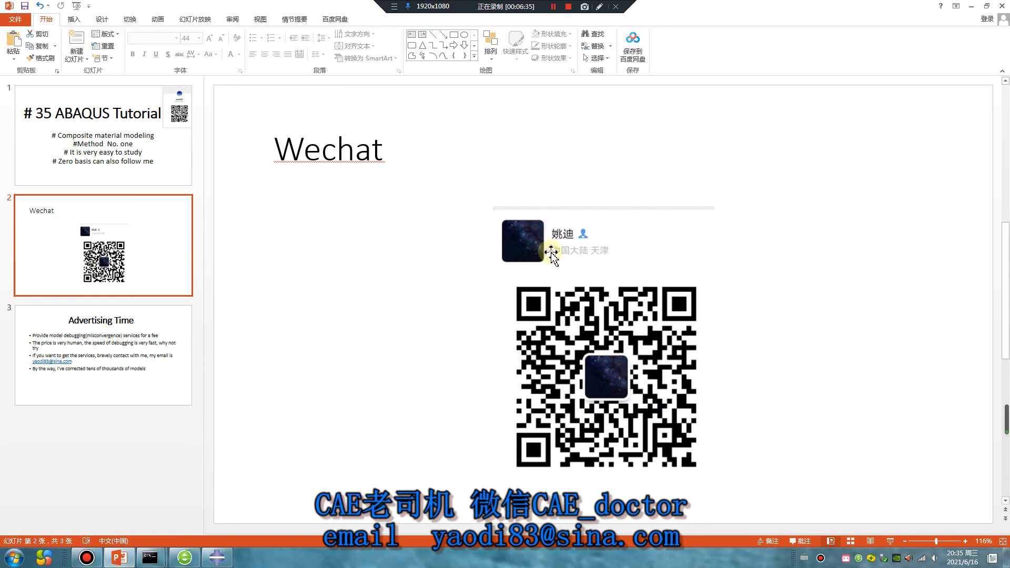